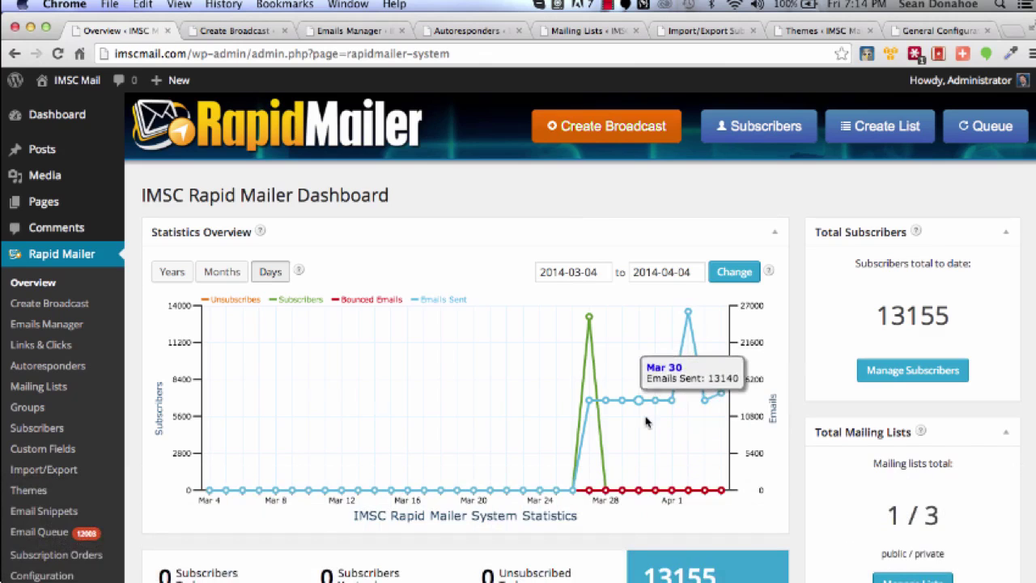
Examine the dashboard's statistics graph, subscriber counts, sending status and recently sent email results
{"action": "mouse_move", "coordinate": [733, 371]}
{"action": "scroll", "coordinate": [672, 413], "scroll_direction": "down", "scroll_amount": 3}
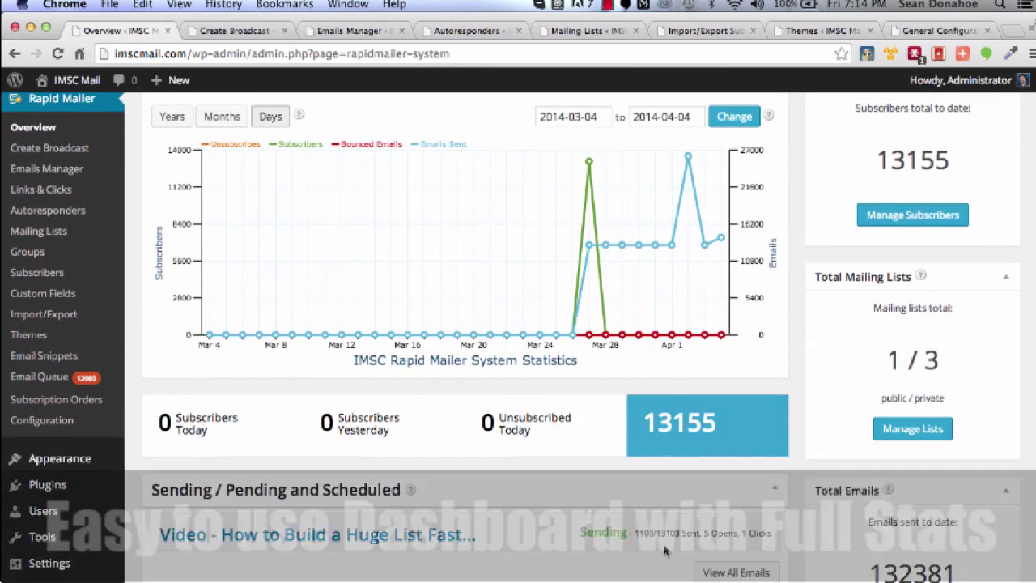
{"action": "scroll", "coordinate": [668, 381], "scroll_direction": "down", "scroll_amount": 3}
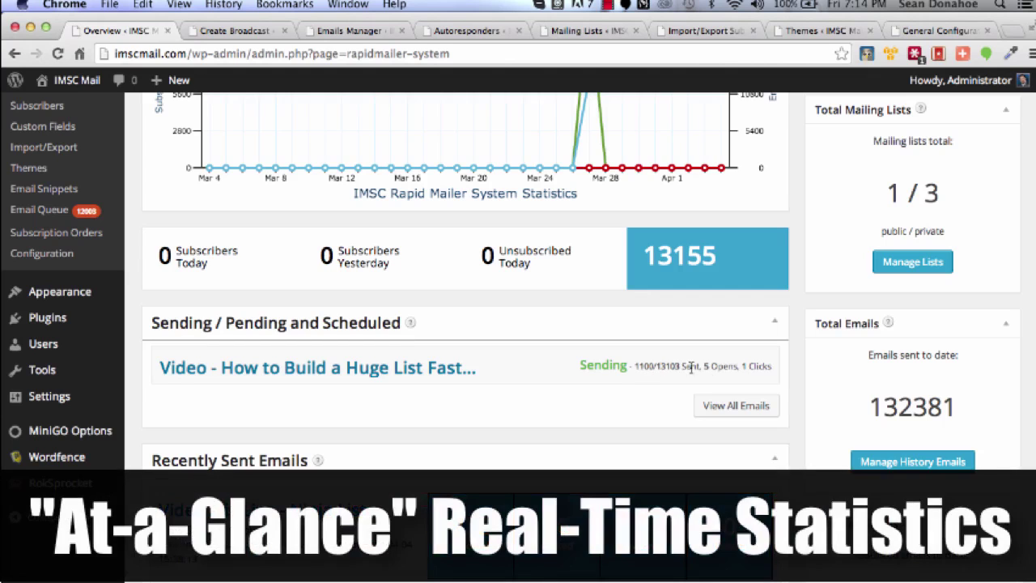
{"action": "scroll", "coordinate": [575, 435], "scroll_direction": "up", "scroll_amount": 8}
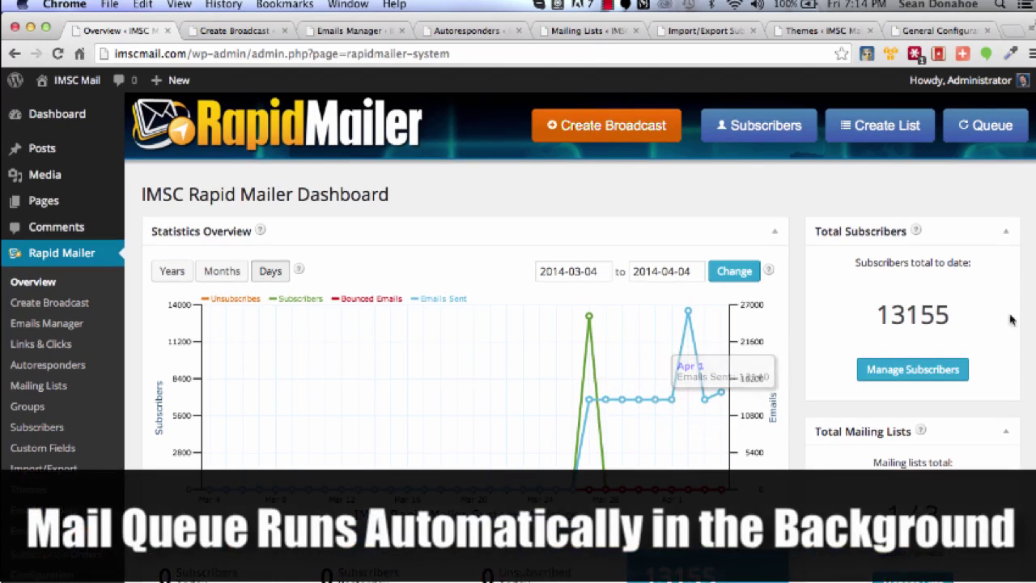
{"action": "mouse_move", "coordinate": [1034, 315]}
{"action": "left_mouse_down"}
{"action": "mouse_move", "coordinate": [497, 310]}
{"action": "mouse_move", "coordinate": [225, 323]}
{"action": "mouse_move", "coordinate": [1035, 316]}
{"action": "left_mouse_up"}
{"action": "scroll", "coordinate": [711, 415], "scroll_direction": "down", "scroll_amount": 5}
{"action": "scroll", "coordinate": [711, 415], "scroll_direction": "down", "scroll_amount": 2}
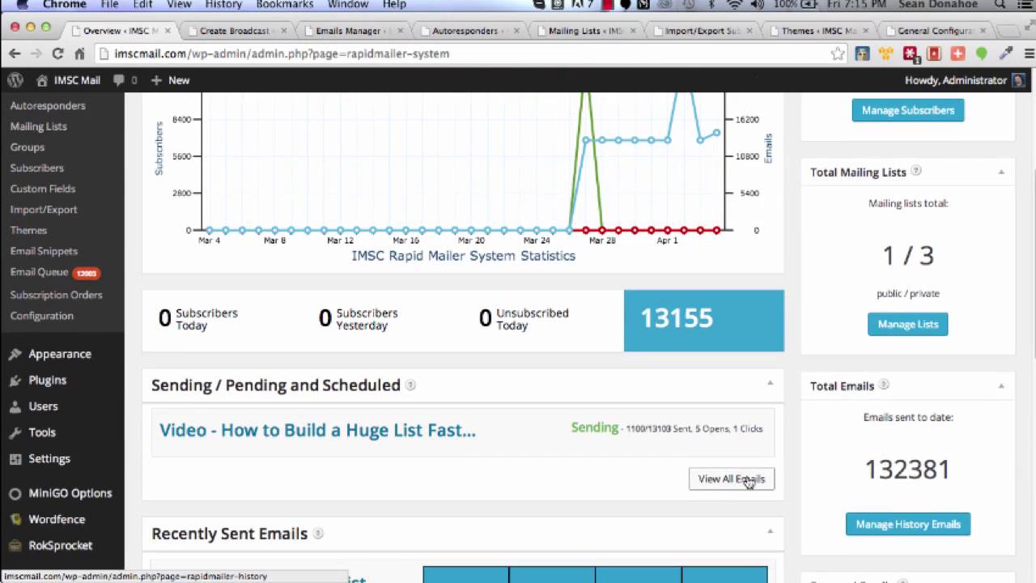
{"action": "scroll", "coordinate": [705, 435], "scroll_direction": "down", "scroll_amount": 10}
{"action": "scroll", "coordinate": [704, 434], "scroll_direction": "down", "scroll_amount": 4}
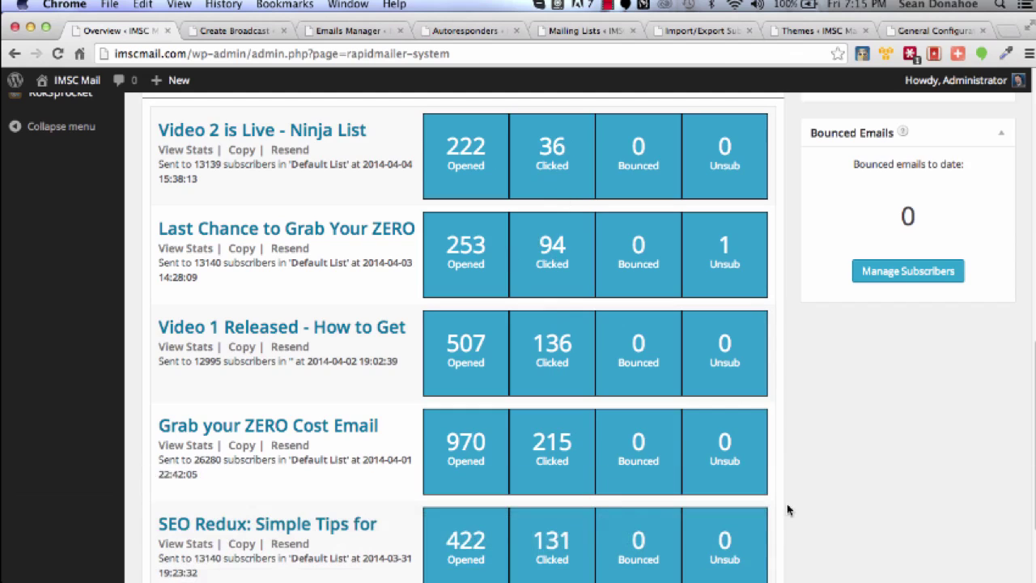
{"action": "scroll", "coordinate": [814, 498], "scroll_direction": "up", "scroll_amount": 3}
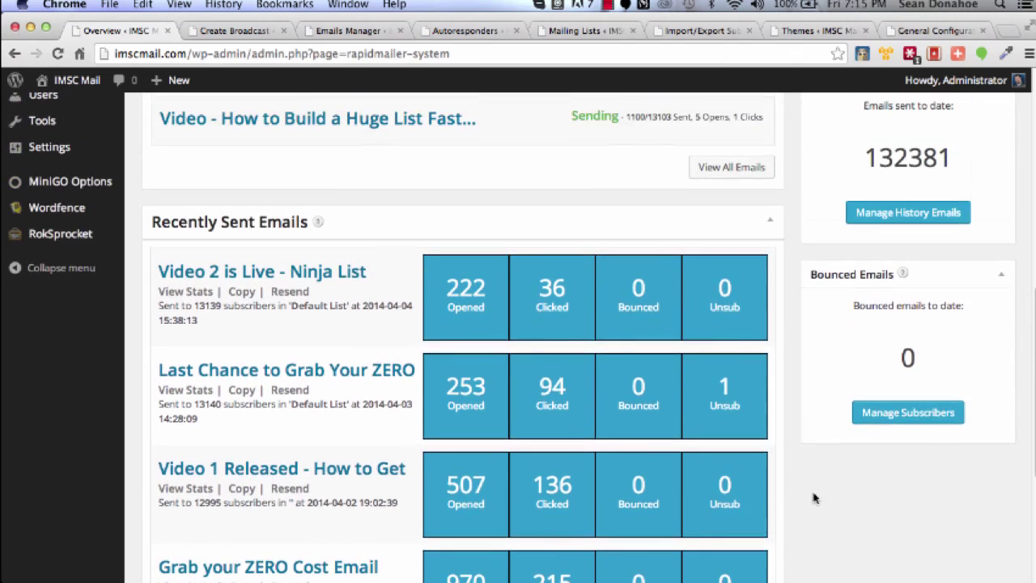
{"action": "scroll", "coordinate": [809, 409], "scroll_direction": "up", "scroll_amount": 10}
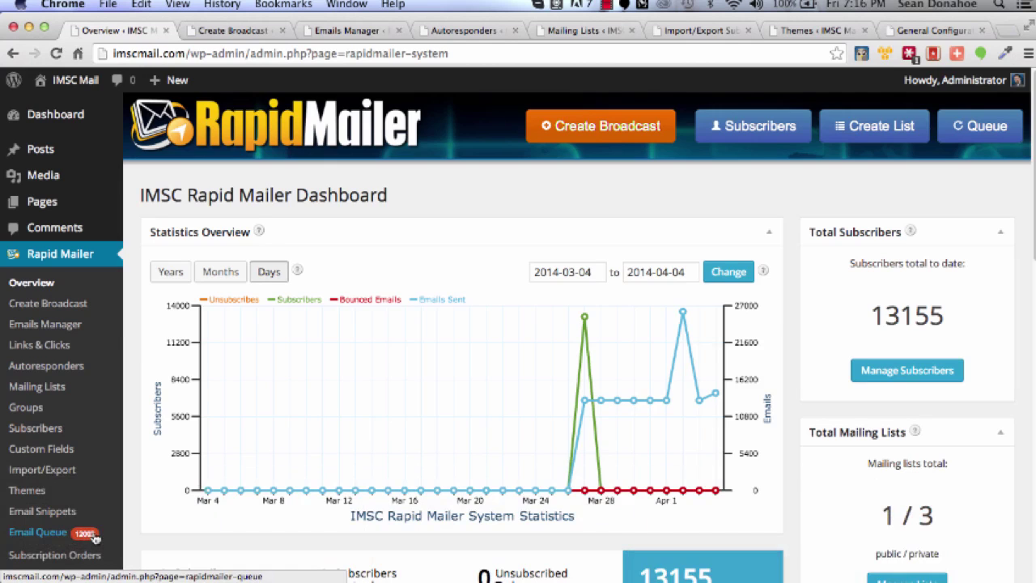
Open the Create Broadcast page and enter the email subject "Hey go check out this new video"
{"action": "left_click", "coordinate": [245, 30]}
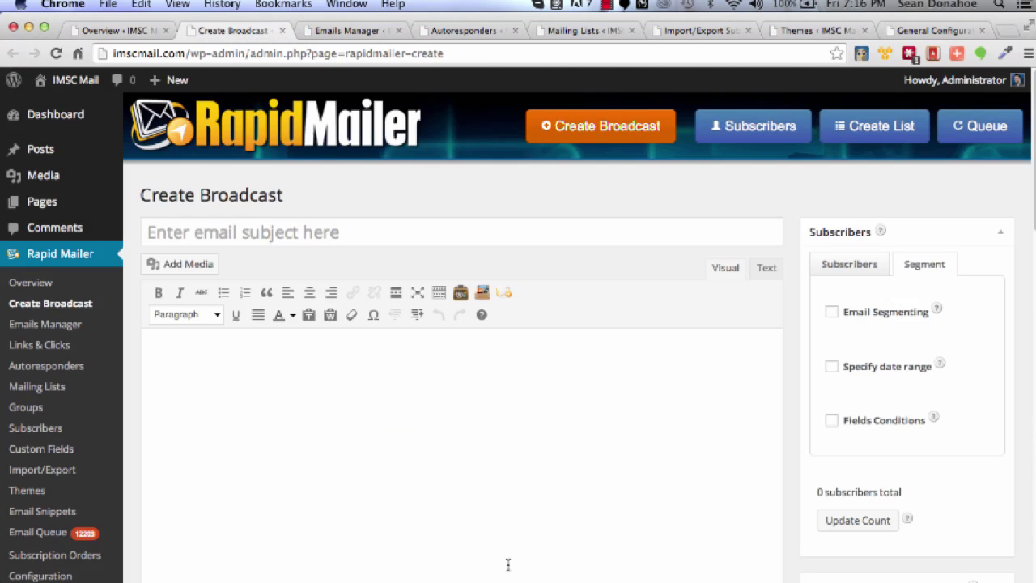
{"action": "left_click", "coordinate": [456, 220]}
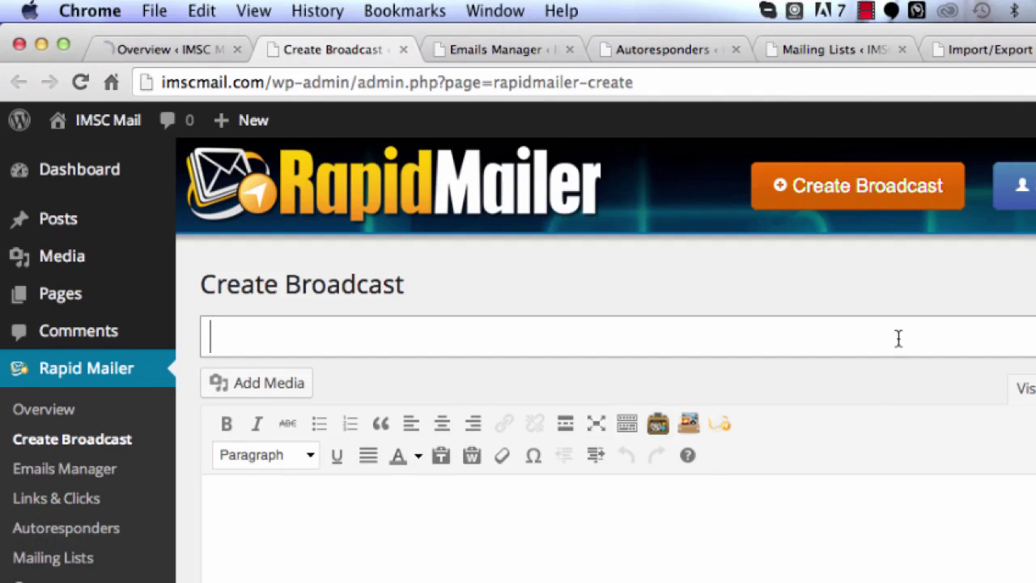
{"action": "type", "text": "Hey go chec"}
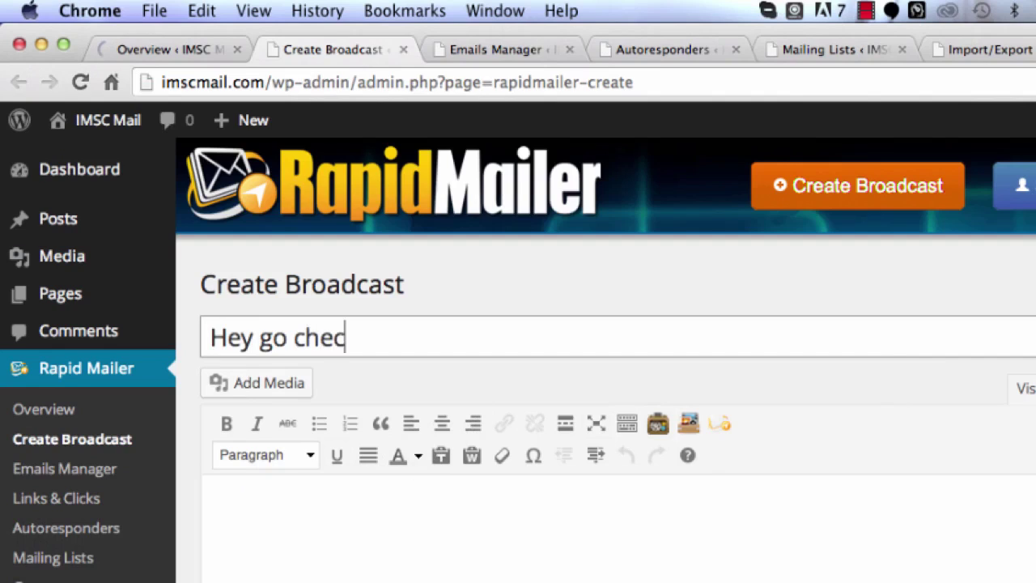
{"action": "type", "text": "k out this new video"}
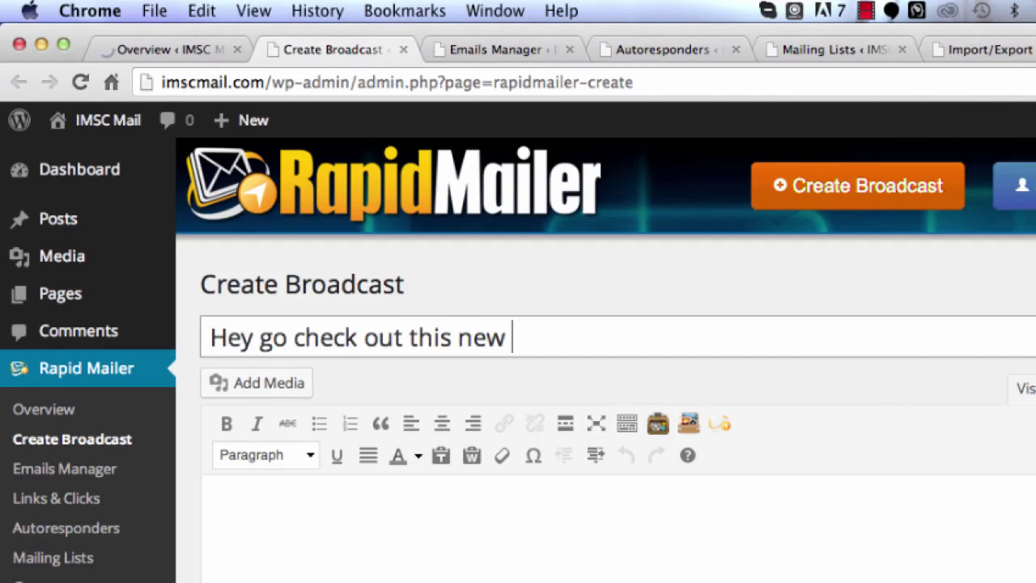
Start the message body with "Hey" and choose Default List as the broadcast's recipients
{"action": "left_click", "coordinate": [214, 497]}
{"action": "type", "text": "Hey"}
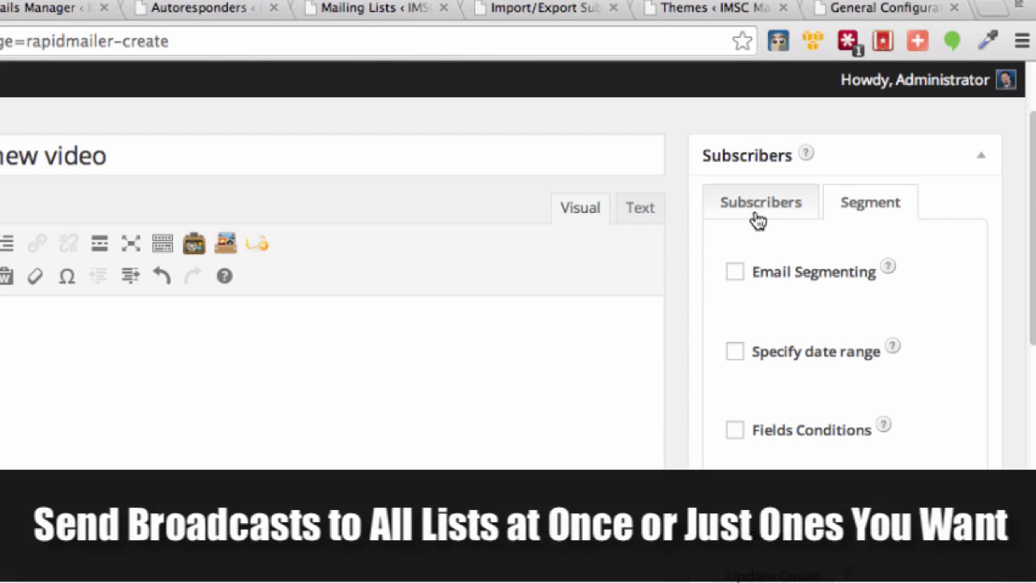
{"action": "left_click", "coordinate": [759, 213]}
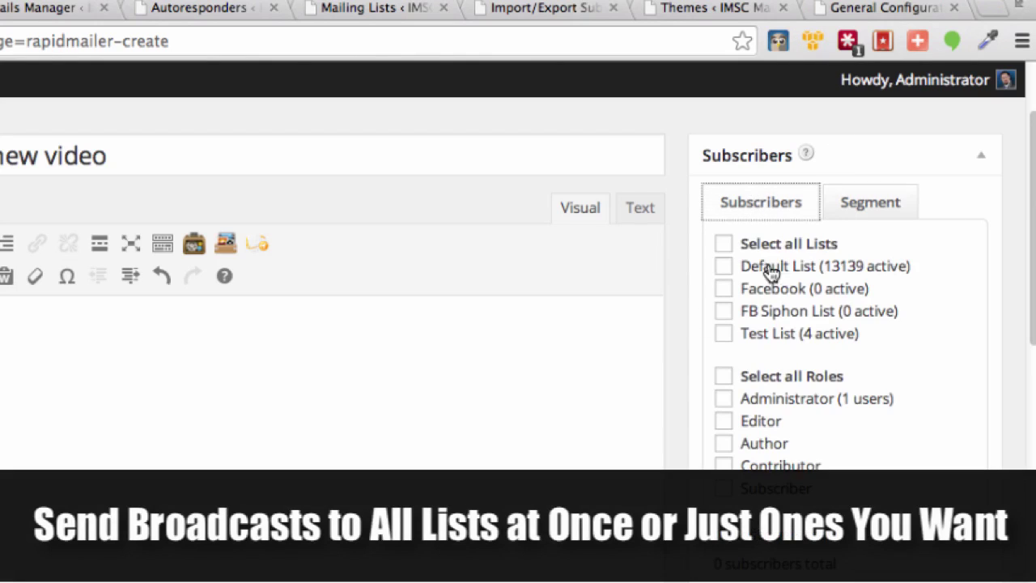
{"action": "left_click", "coordinate": [728, 268]}
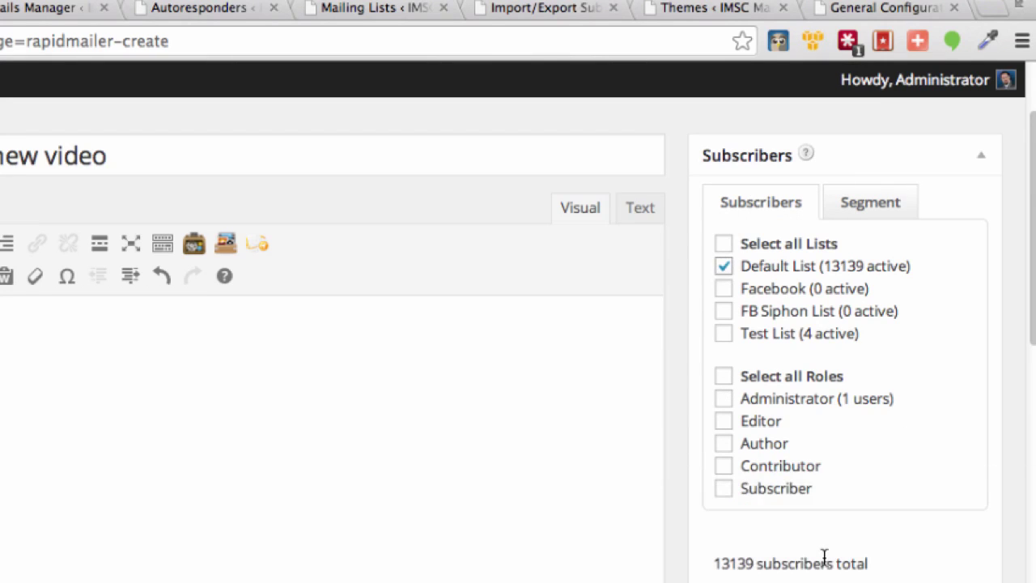
Examine the lead action and past email choices that Email Segmenting offers for targeting the broadcast
{"action": "left_click", "coordinate": [897, 215]}
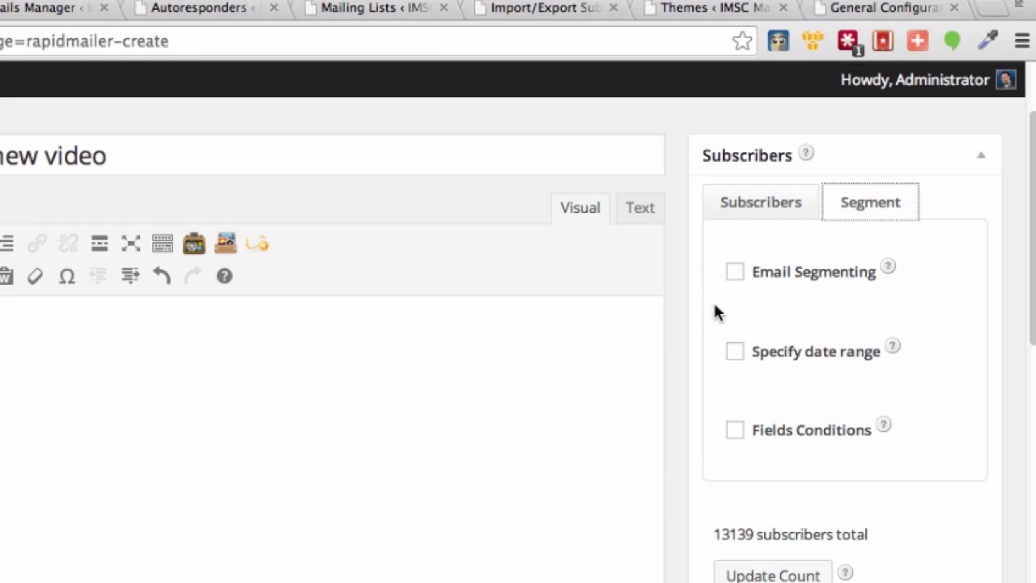
{"action": "left_click", "coordinate": [733, 273]}
{"action": "left_click", "coordinate": [799, 324]}
{"action": "left_click", "coordinate": [918, 318]}
{"action": "left_click", "coordinate": [925, 318]}
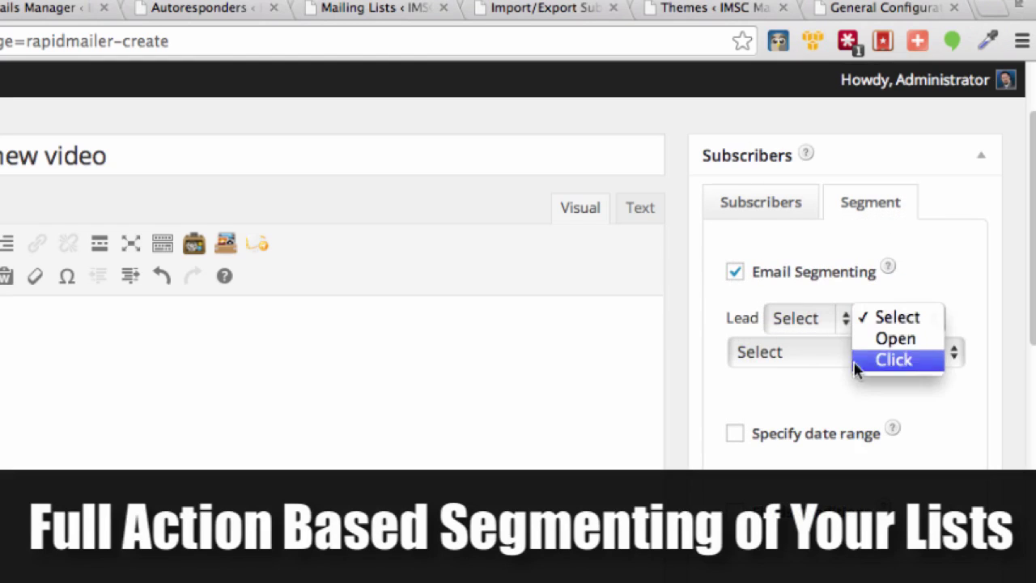
{"action": "left_click", "coordinate": [768, 405]}
{"action": "left_click", "coordinate": [775, 356]}
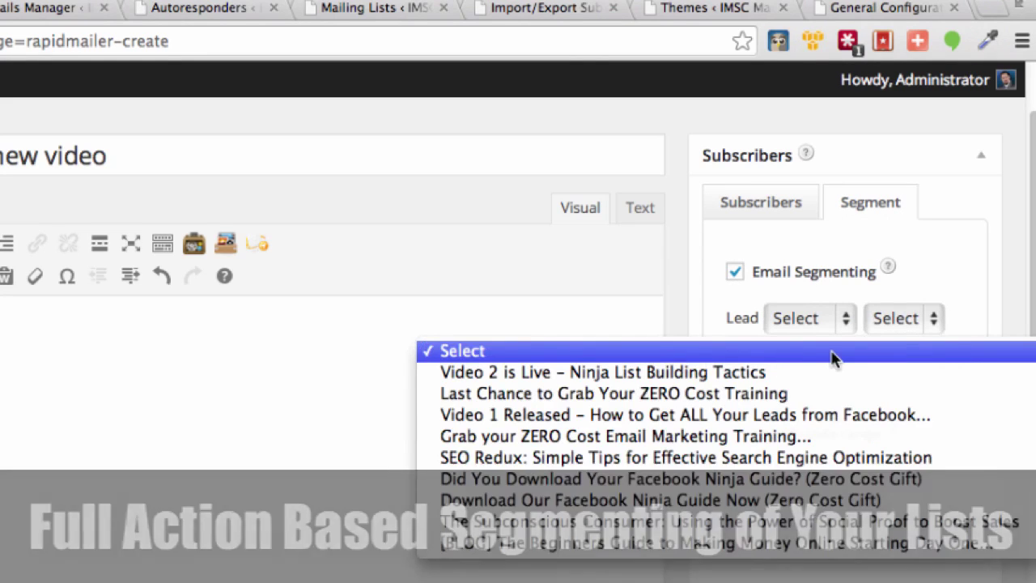
{"action": "left_click", "coordinate": [948, 250]}
{"action": "left_click", "coordinate": [733, 279]}
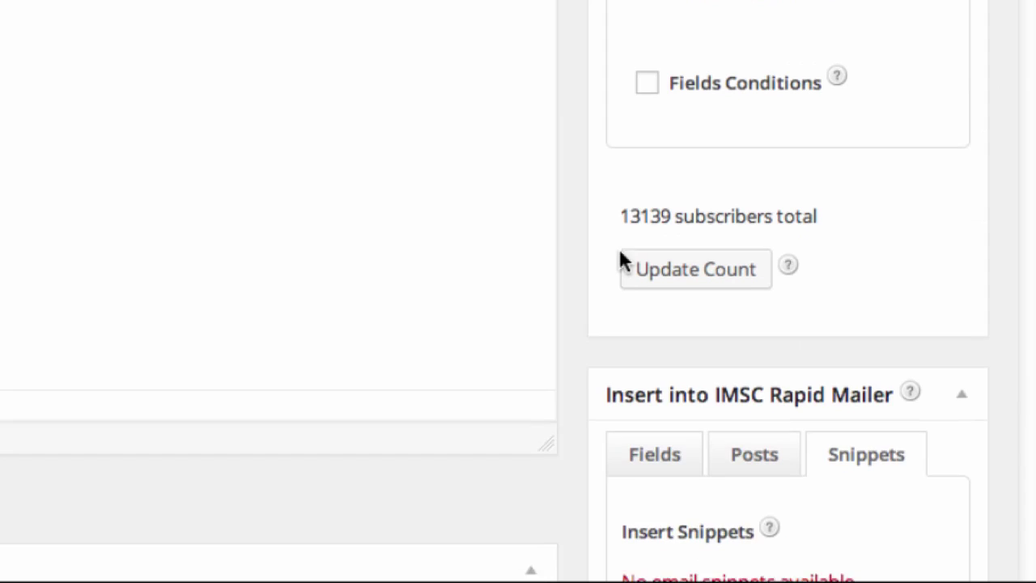
Insert the First Name custom field after "Hey" in the message greeting
{"action": "scroll", "coordinate": [713, 559], "scroll_direction": "down", "scroll_amount": 2}
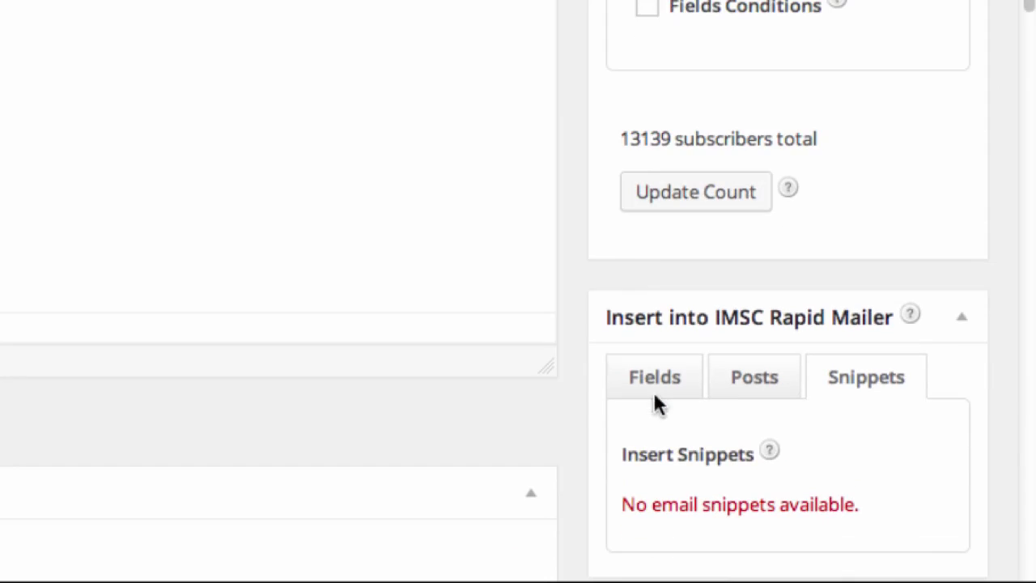
{"action": "left_click", "coordinate": [654, 392]}
{"action": "scroll", "coordinate": [601, 377], "scroll_direction": "down", "scroll_amount": 3}
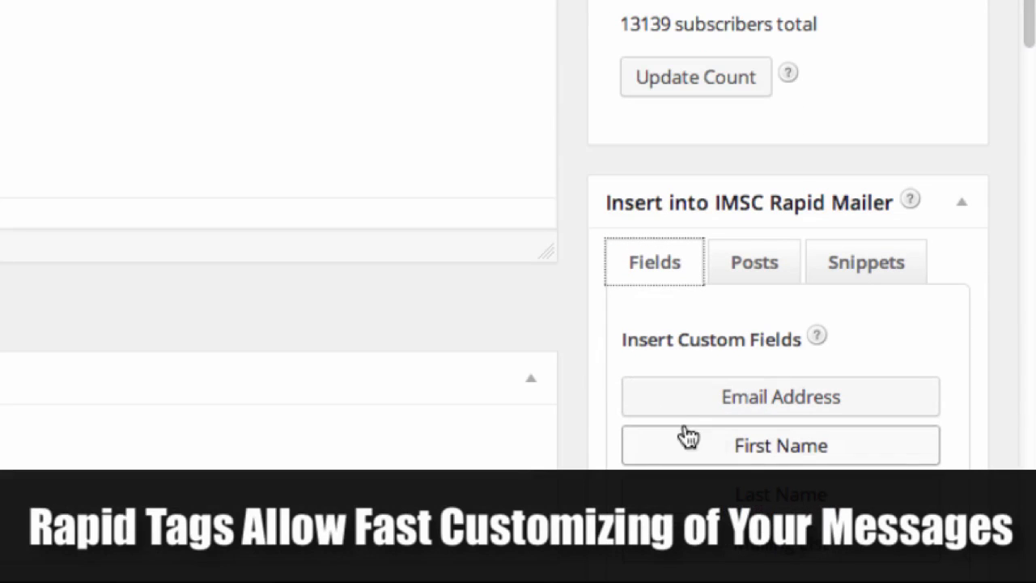
{"action": "left_click", "coordinate": [744, 458]}
{"action": "scroll", "coordinate": [518, 243], "scroll_direction": "down", "scroll_amount": 1}
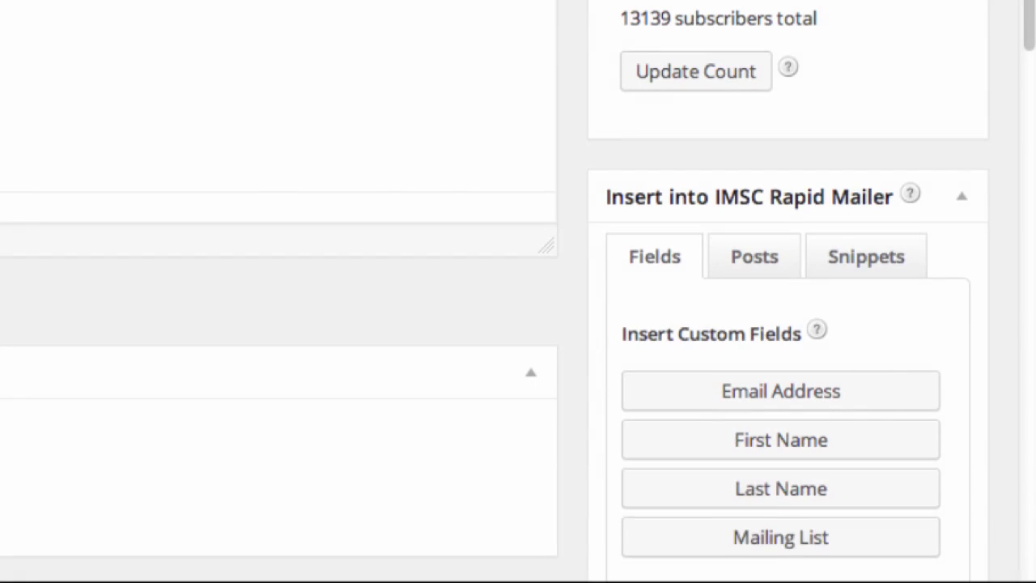
Add a paragraph below the greeting reading "Did you check out our latest video on the blog right here:"
{"action": "key", "text": "Return"}
{"action": "type", "text": "Did y"}
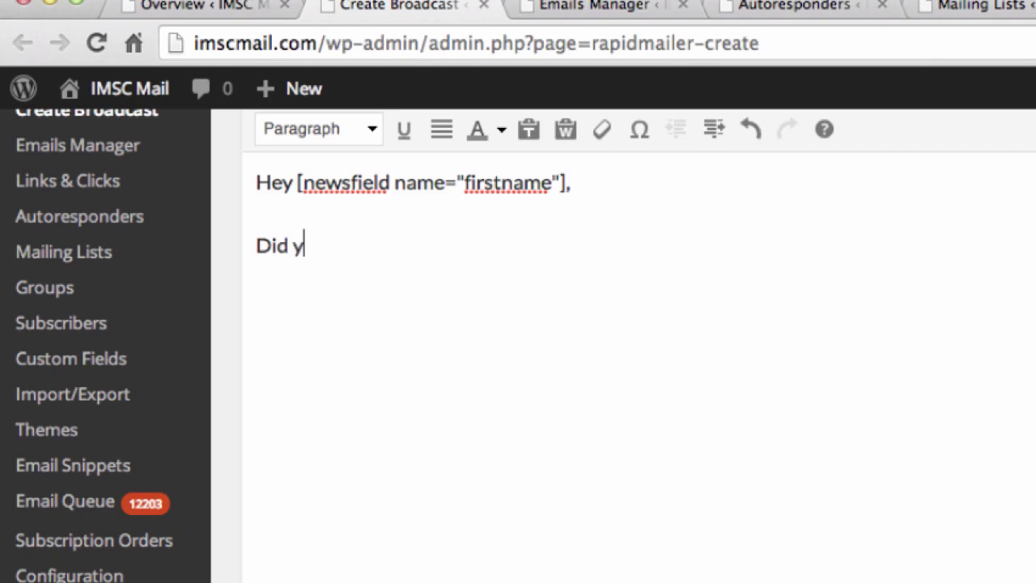
{"action": "type", "text": "ou check ou"}
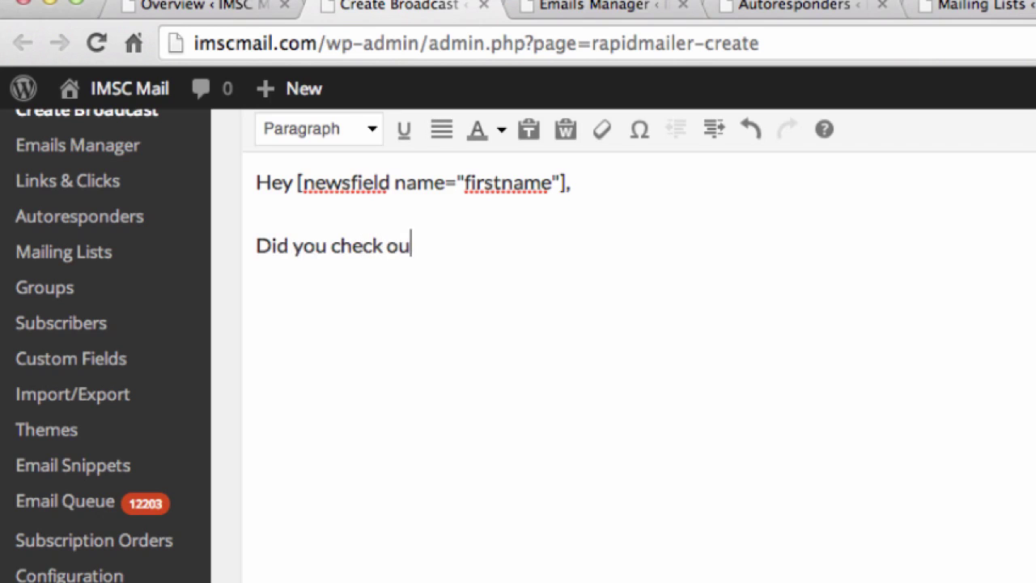
{"action": "type", "text": "t Sean"}
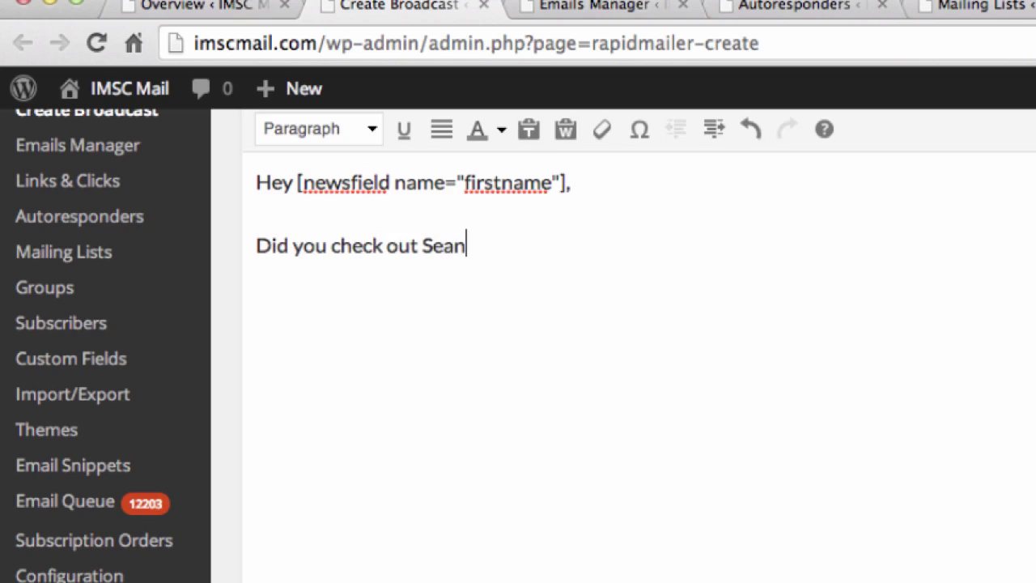
{"action": "key", "text": "BackSpace"}
{"action": "key", "text": "BackSpace"}
{"action": "key", "text": "BackSpace"}
{"action": "key", "text": "BackSpace"}
{"action": "type", "text": "our l"}
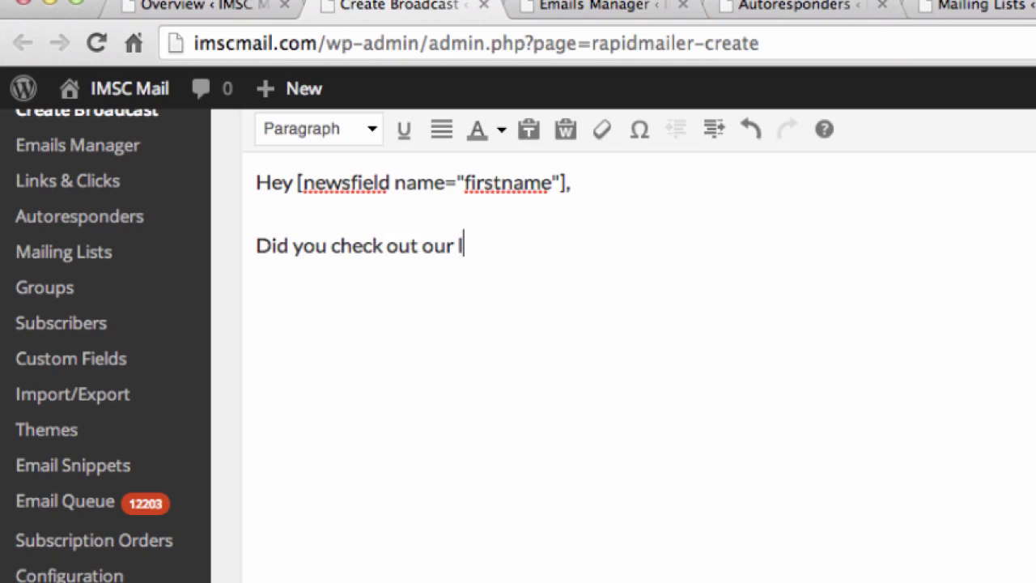
{"action": "type", "text": "atest video on t"}
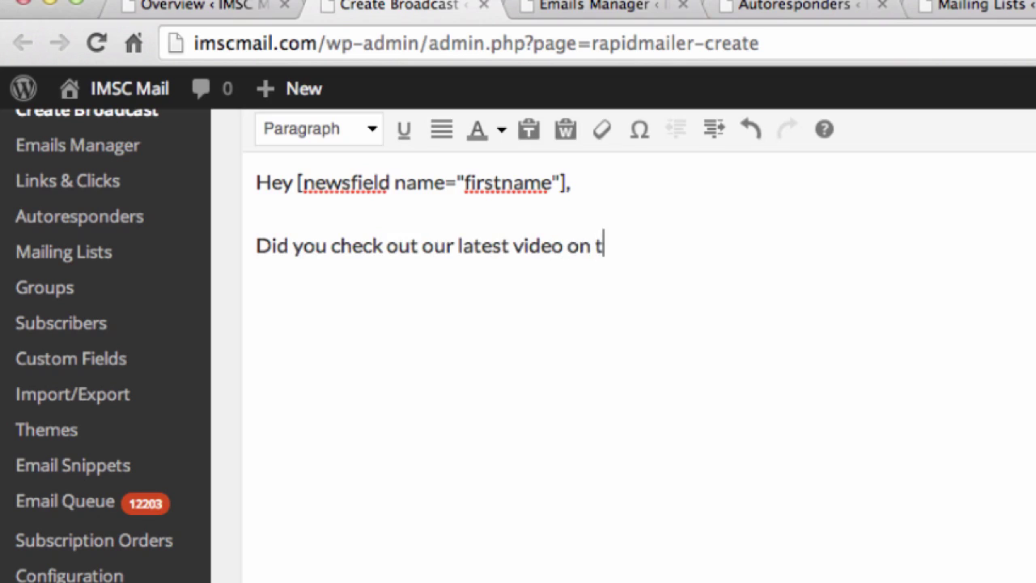
{"action": "type", "text": "he blog ri"}
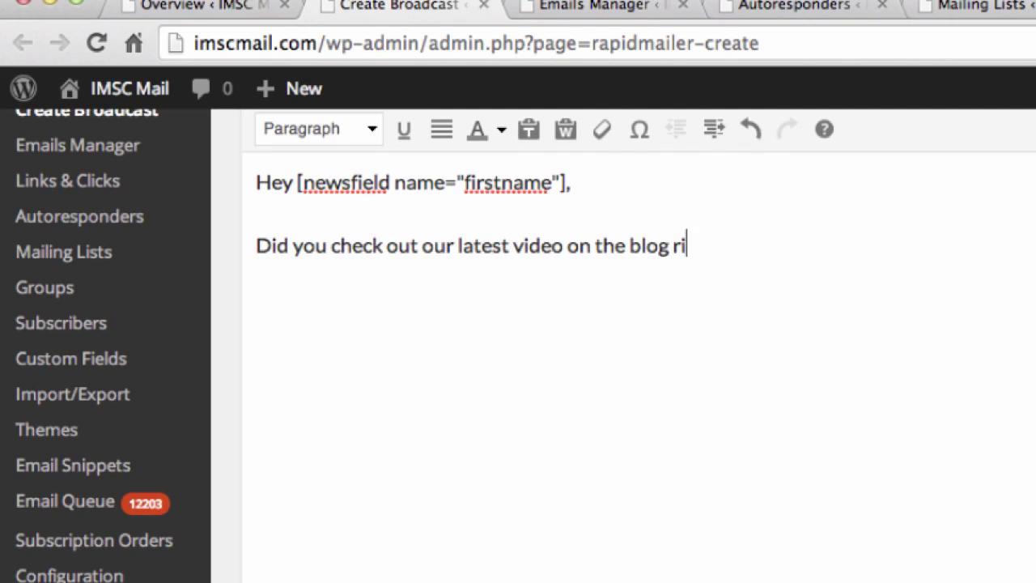
{"action": "type", "text": "ght here:  "}
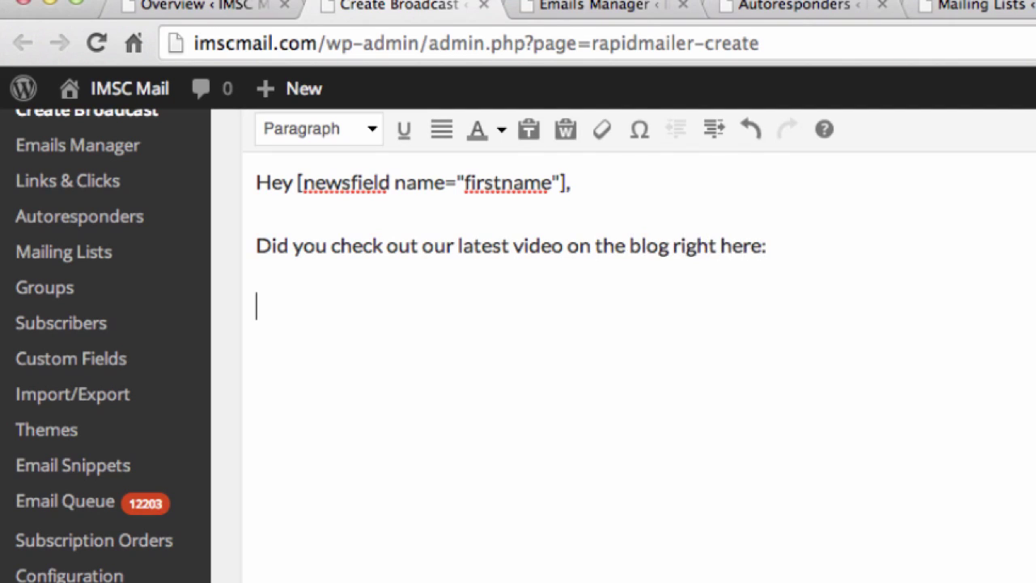
Add the call-to-action line "Go watch it now..." below the video paragraph
{"action": "type", "text": "htt"}
{"action": "key", "text": "BackSpace"}
{"action": "key", "text": "BackSpace"}
{"action": "key", "text": "BackSpace"}
{"action": "type", "text": "Go a"}
{"action": "key", "text": "BackSpace"}
{"action": "type", "text": "watch"}
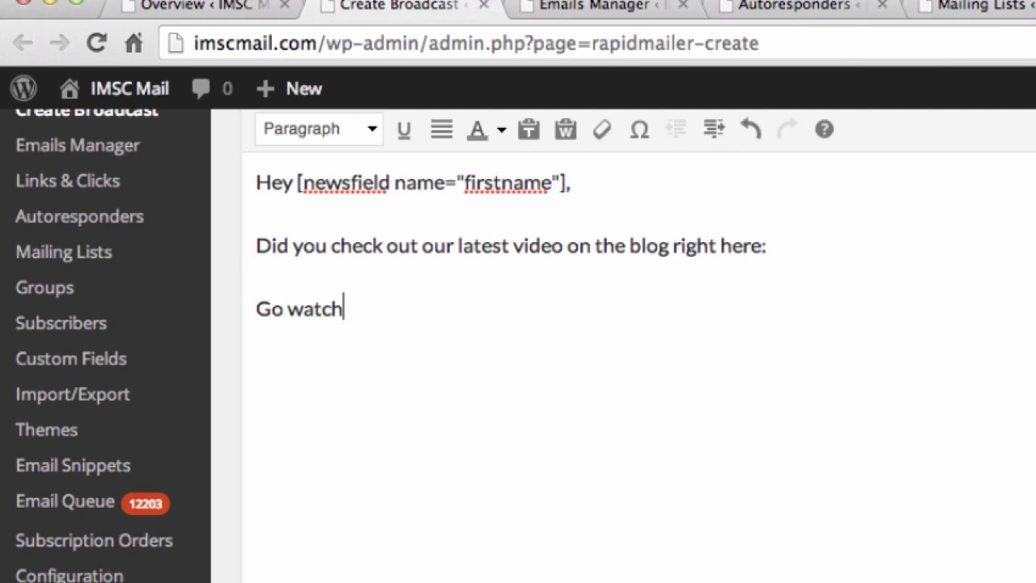
{"action": "type", "text": " it now... "}
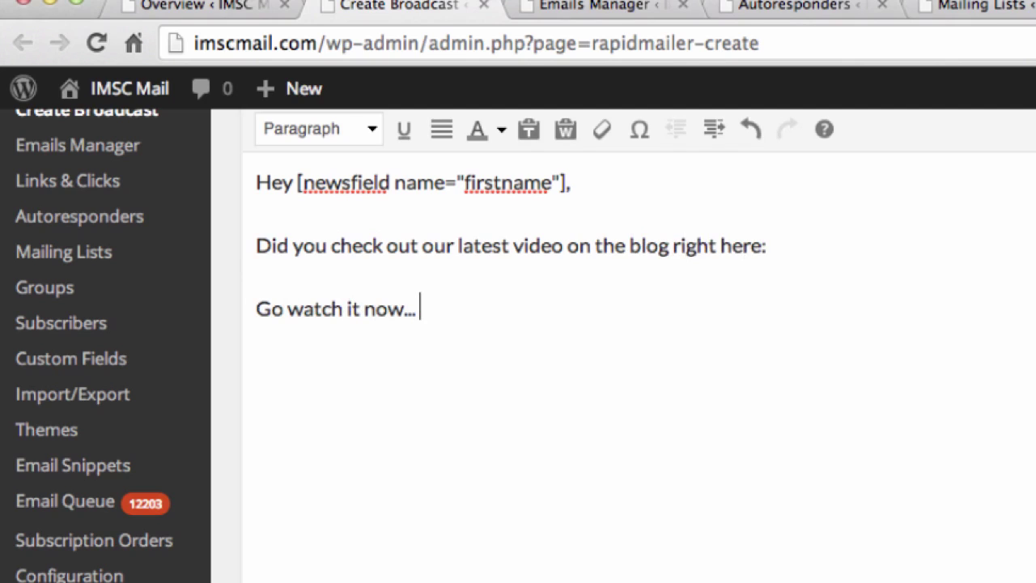
Close the message with "All the best," and the sender's first name on a separate line
{"action": "type", "text": "All the best,"}
{"action": "key", "text": "Return"}
{"action": "type", "text": "Sean"}
{"action": "left_click", "coordinate": [444, 308]}
{"action": "left_click_drag", "start_coordinate": [444, 308], "coordinate": [196, 312]}
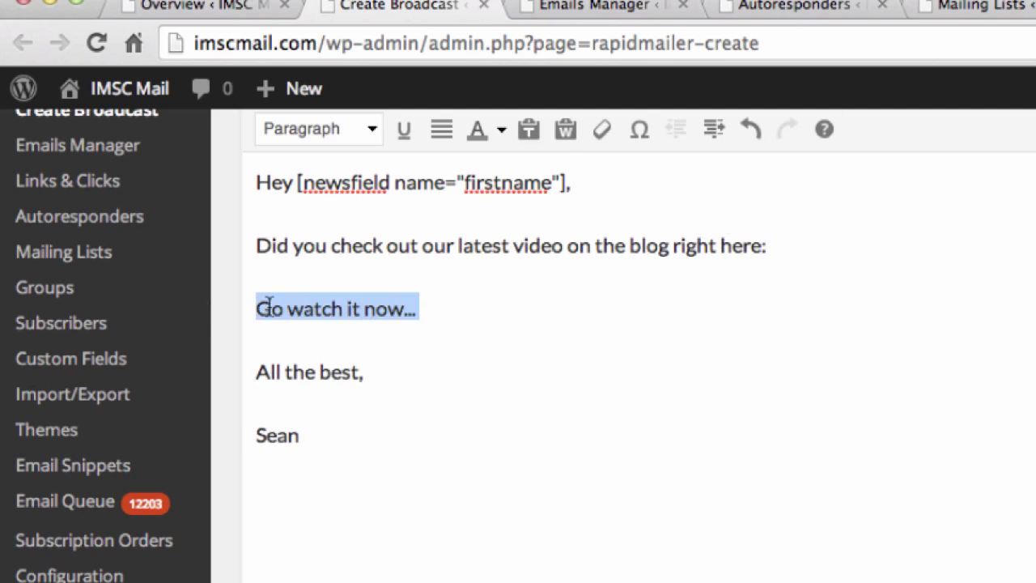
{"action": "scroll", "coordinate": [560, 287], "scroll_direction": "up", "scroll_amount": 1}
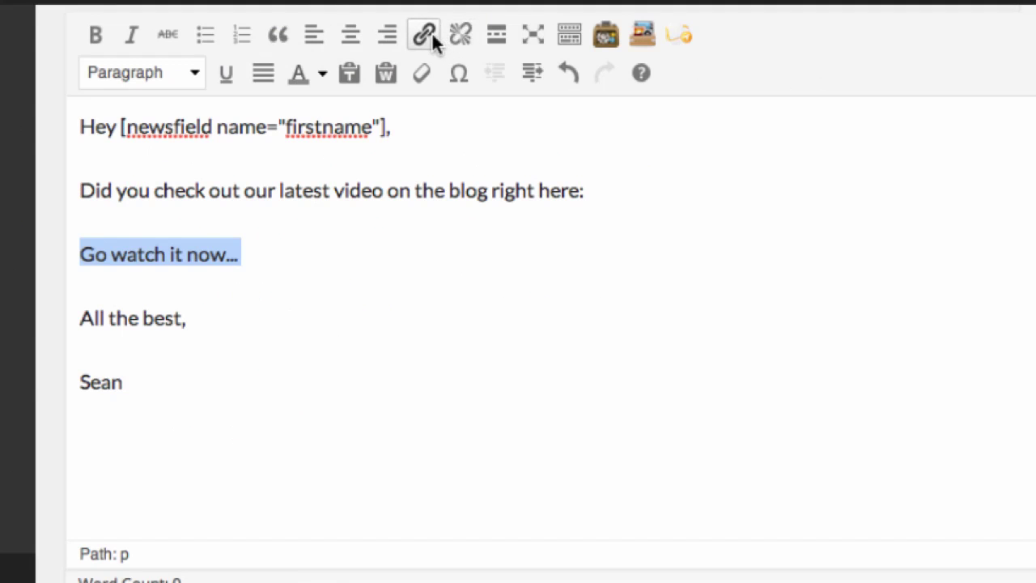
{"action": "left_click", "coordinate": [424, 34]}
{"action": "left_click", "coordinate": [596, 340]}
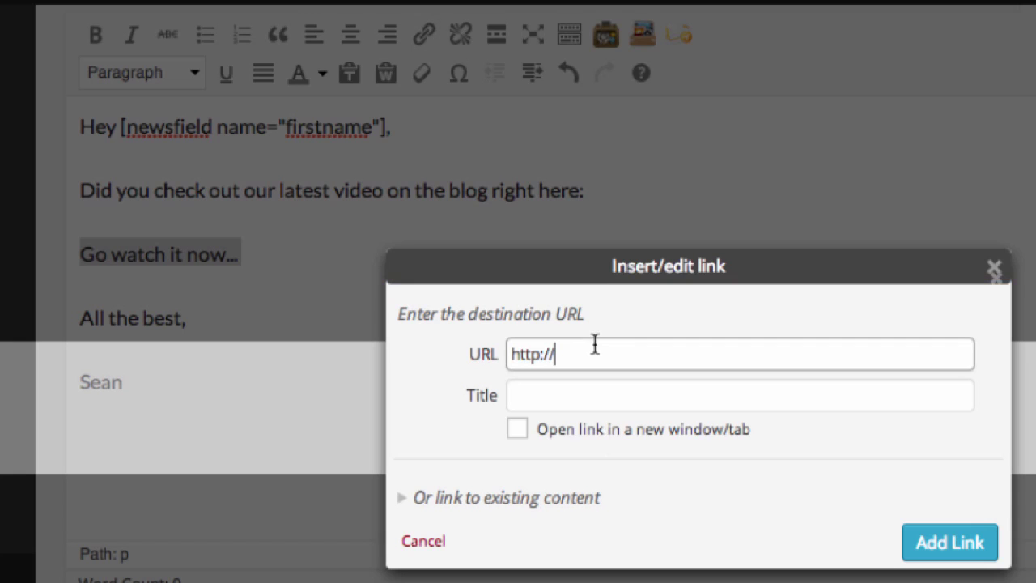
{"action": "type", "text": "imsuccesscenter."}
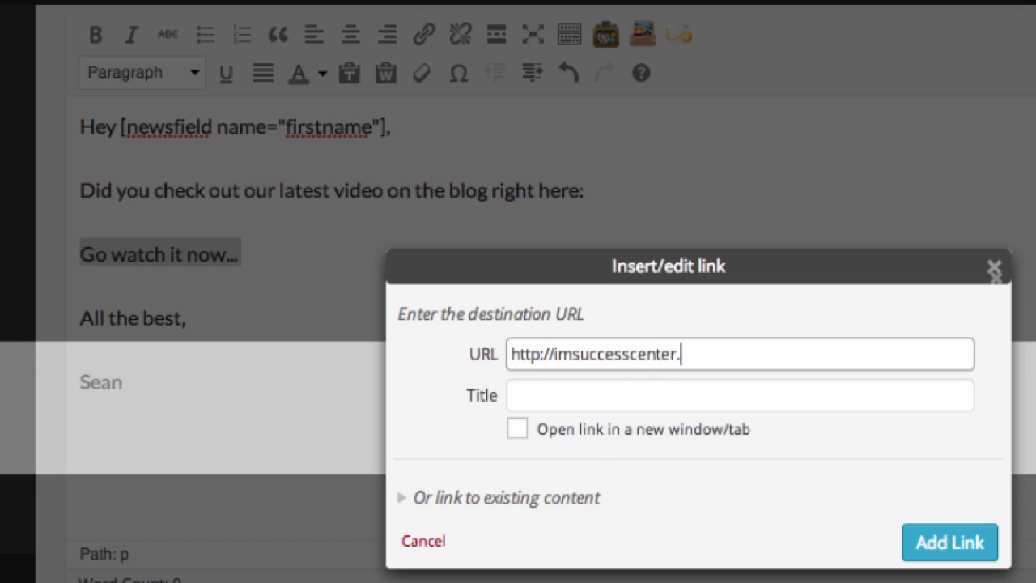
{"action": "type", "text": "com"}
{"action": "left_click", "coordinate": [931, 550]}
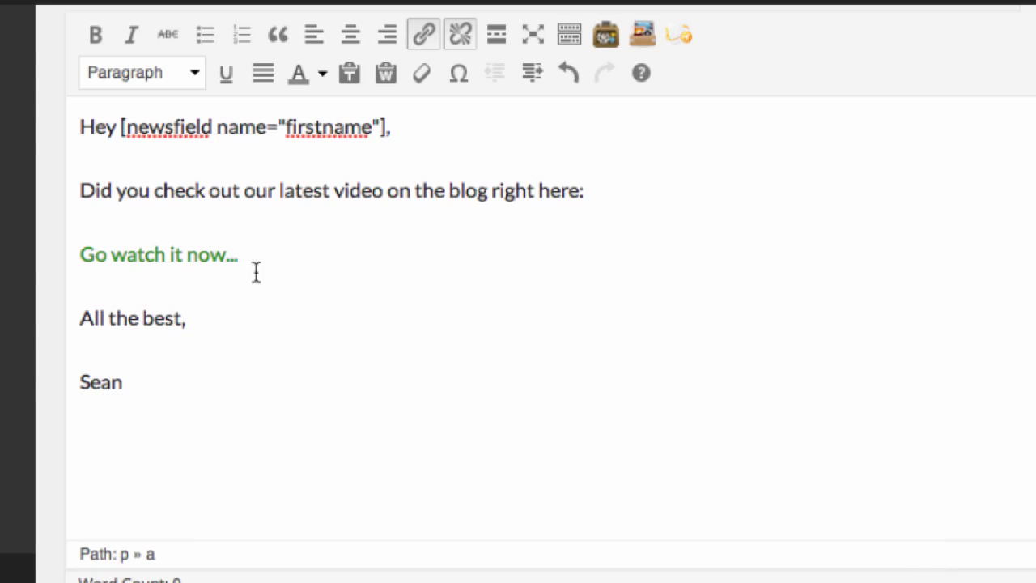
Make the linked "Go watch it now..." line bold
{"action": "left_click_drag", "start_coordinate": [254, 258], "coordinate": [24, 251]}
{"action": "left_click", "coordinate": [84, 39]}
{"action": "left_click", "coordinate": [560, 486]}
Apply the Default theme to the broadcast
{"action": "scroll", "coordinate": [99, 296], "scroll_direction": "down", "scroll_amount": 5}
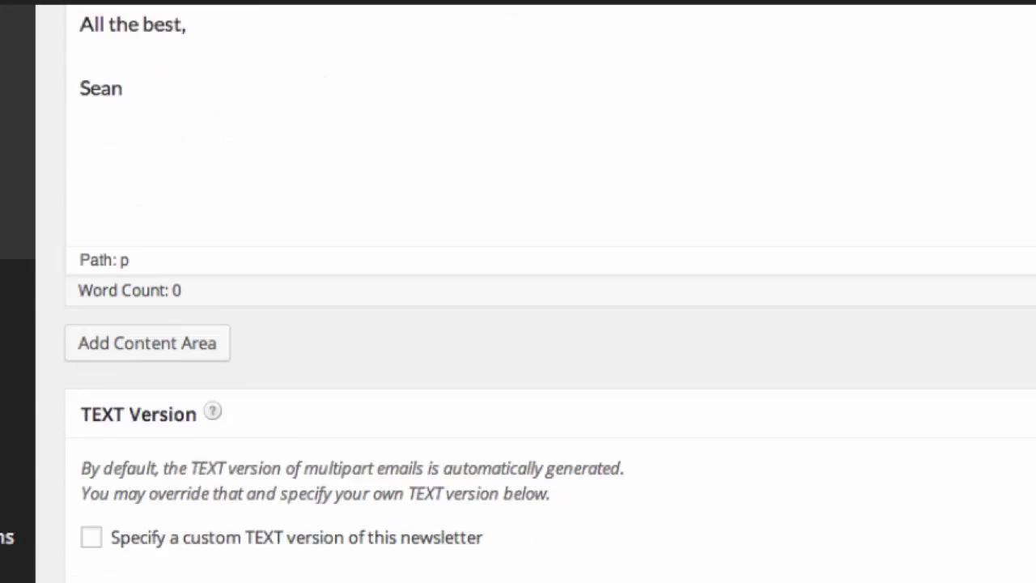
{"action": "scroll", "coordinate": [213, 361], "scroll_direction": "down", "scroll_amount": 3}
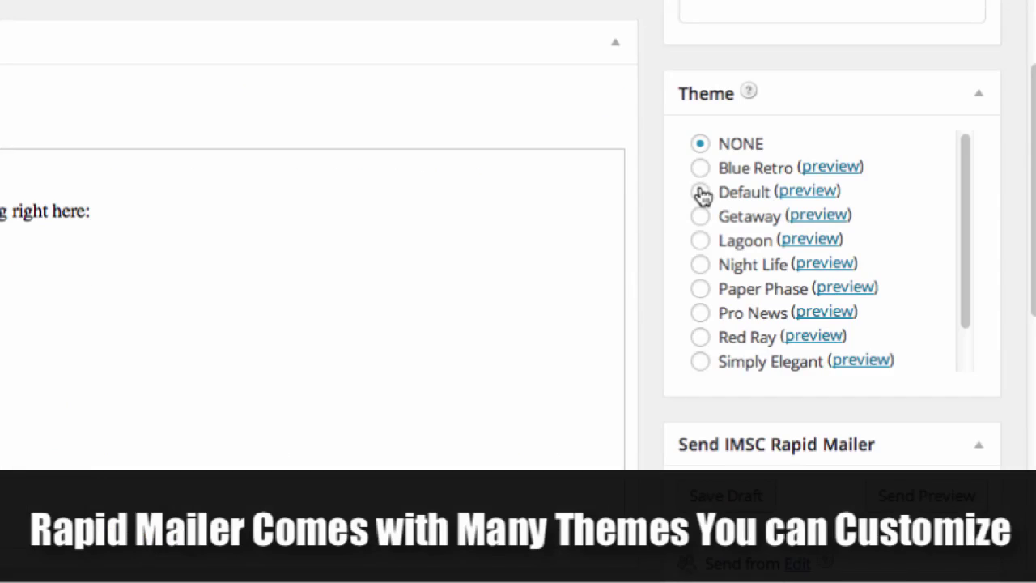
{"action": "left_click", "coordinate": [700, 192]}
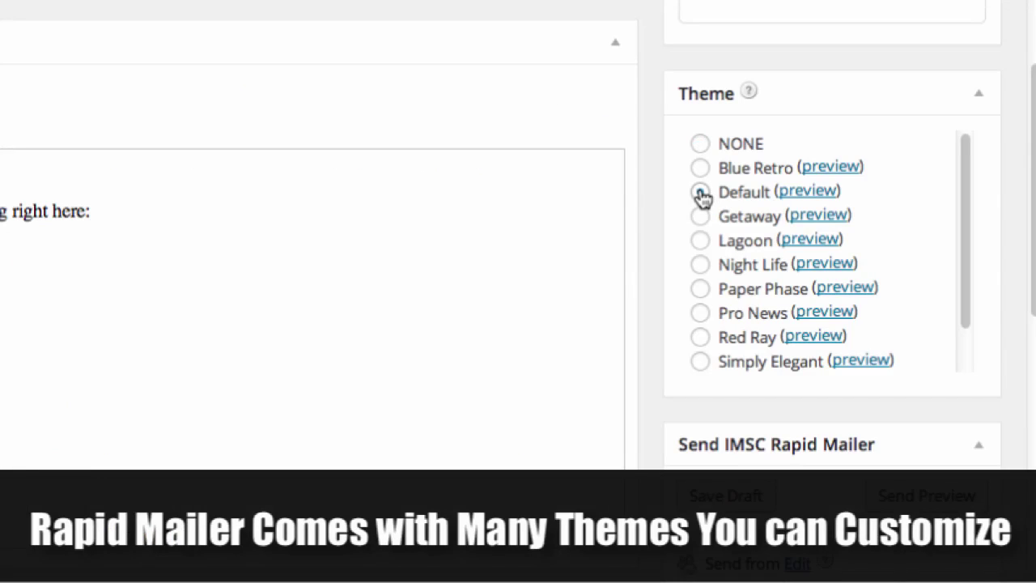
Try the Pro News theme on the broadcast, look through its preview, and return to the Default theme
{"action": "left_click", "coordinate": [701, 313]}
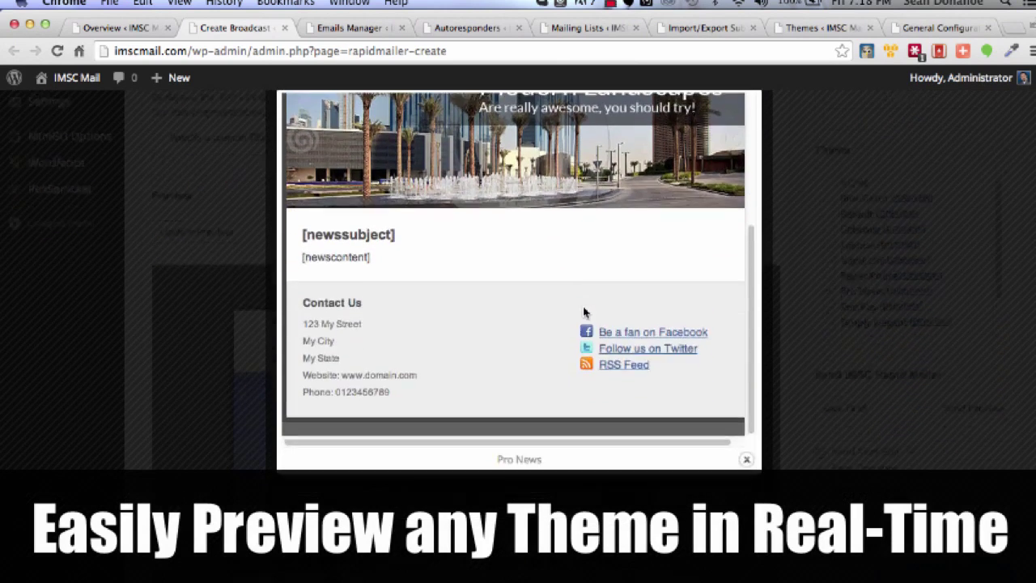
{"action": "scroll", "coordinate": [585, 314], "scroll_direction": "up", "scroll_amount": 8}
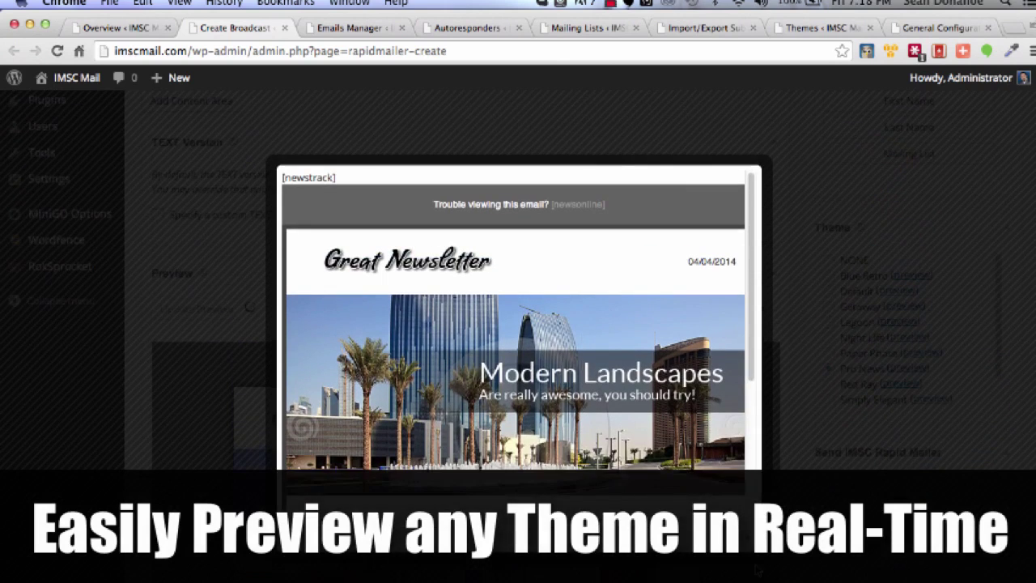
{"action": "left_click", "coordinate": [745, 538]}
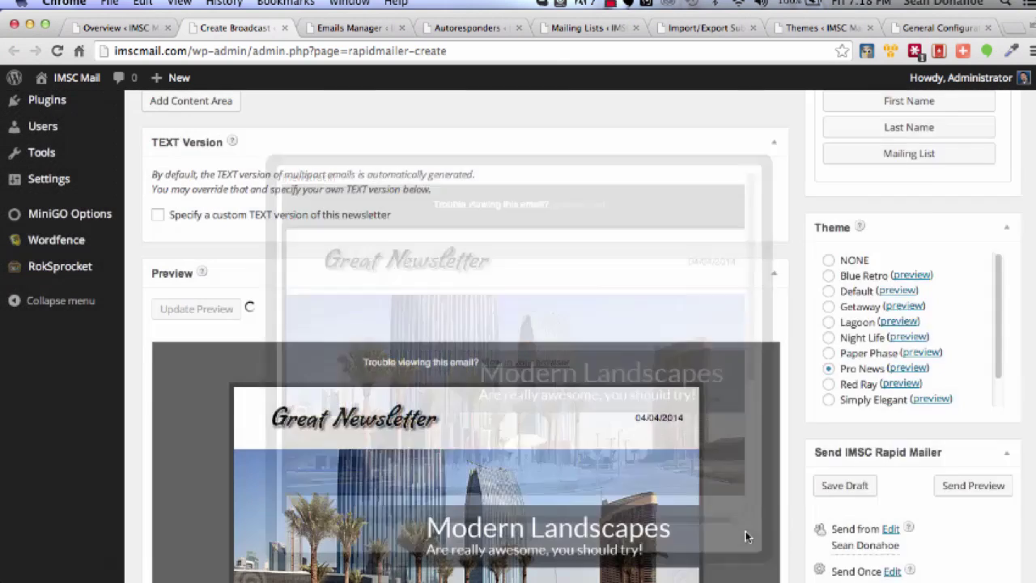
{"action": "left_click", "coordinate": [828, 367]}
{"action": "scroll", "coordinate": [594, 462], "scroll_direction": "down", "scroll_amount": 5}
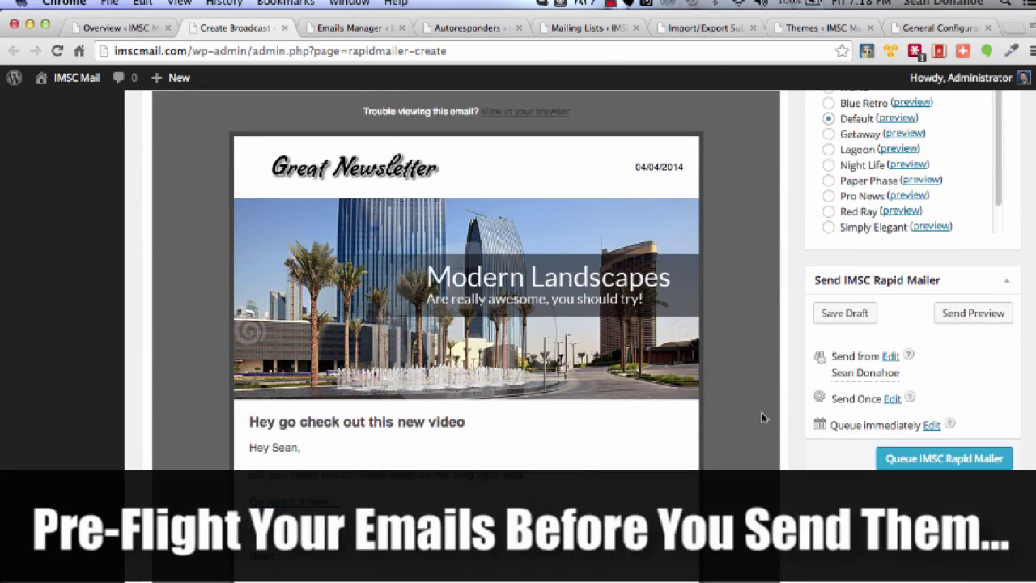
Display the options for inserting blog posts into the email and examine them
{"action": "scroll", "coordinate": [772, 418], "scroll_direction": "up", "scroll_amount": 10}
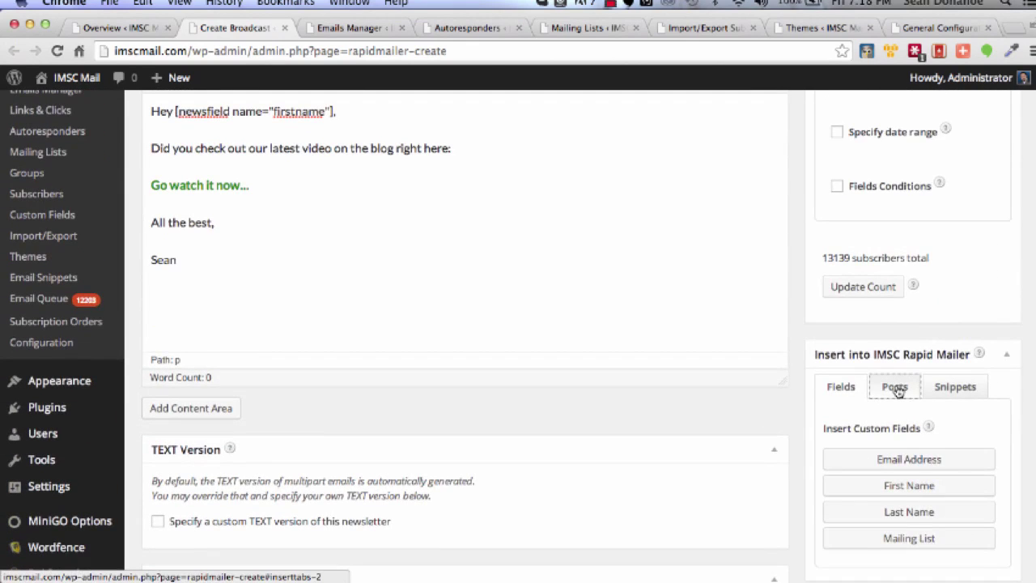
{"action": "left_click", "coordinate": [895, 387]}
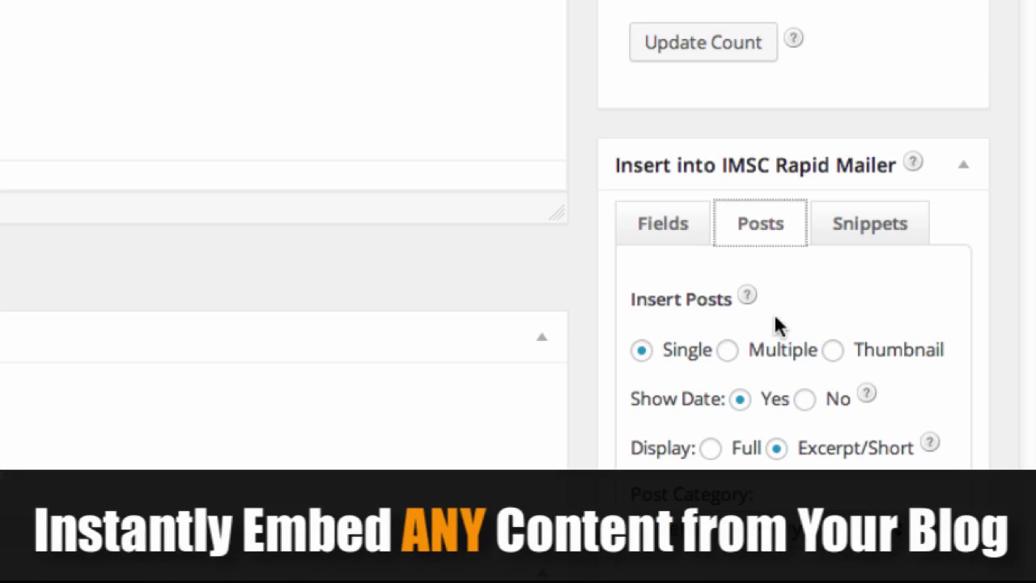
{"action": "scroll", "coordinate": [763, 446], "scroll_direction": "down", "scroll_amount": 3}
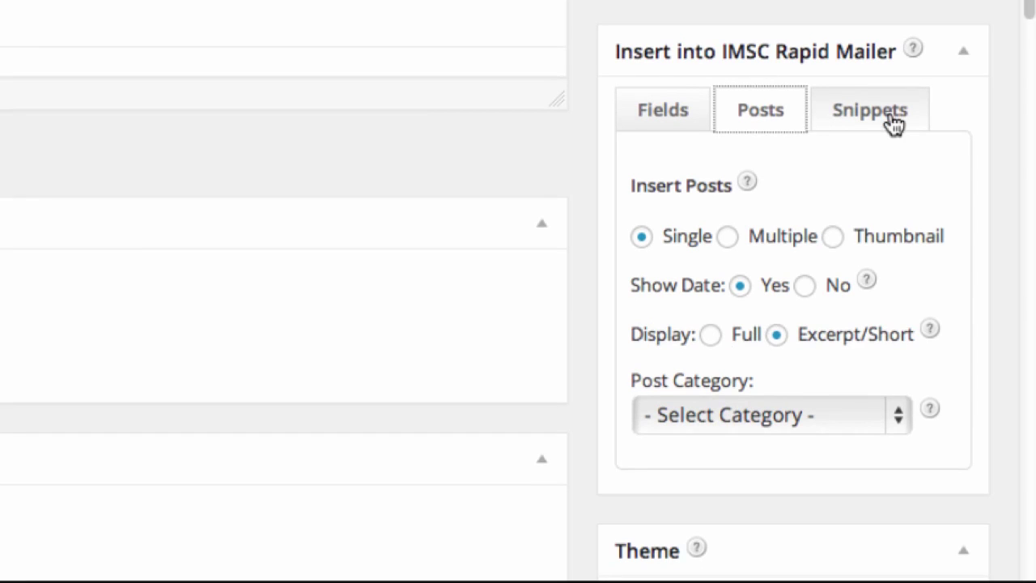
Open the queue date and time settings for sending the broadcast
{"action": "scroll", "coordinate": [894, 121], "scroll_direction": "down", "scroll_amount": 8}
{"action": "scroll", "coordinate": [894, 122], "scroll_direction": "down", "scroll_amount": 3}
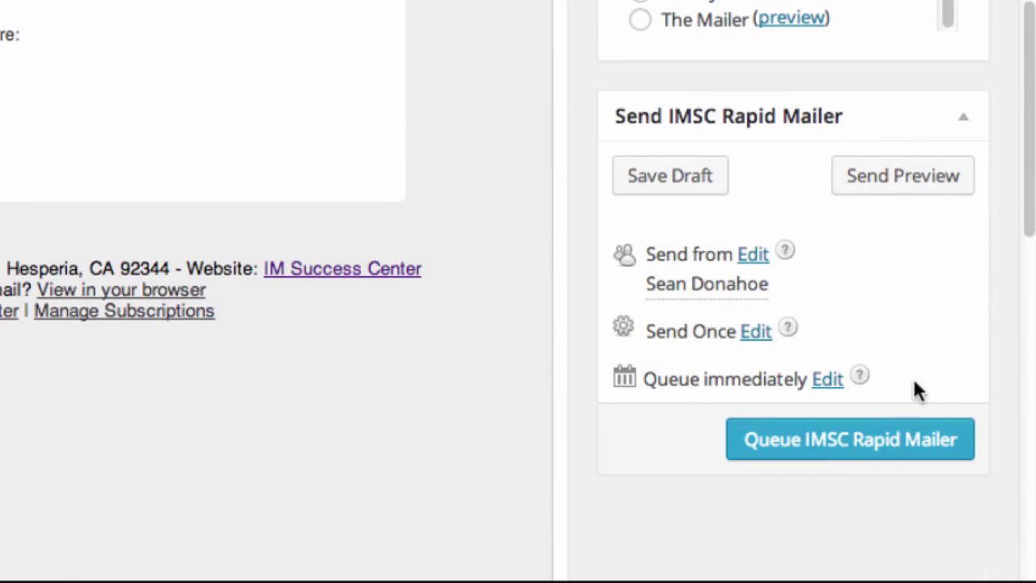
{"action": "left_click", "coordinate": [827, 379]}
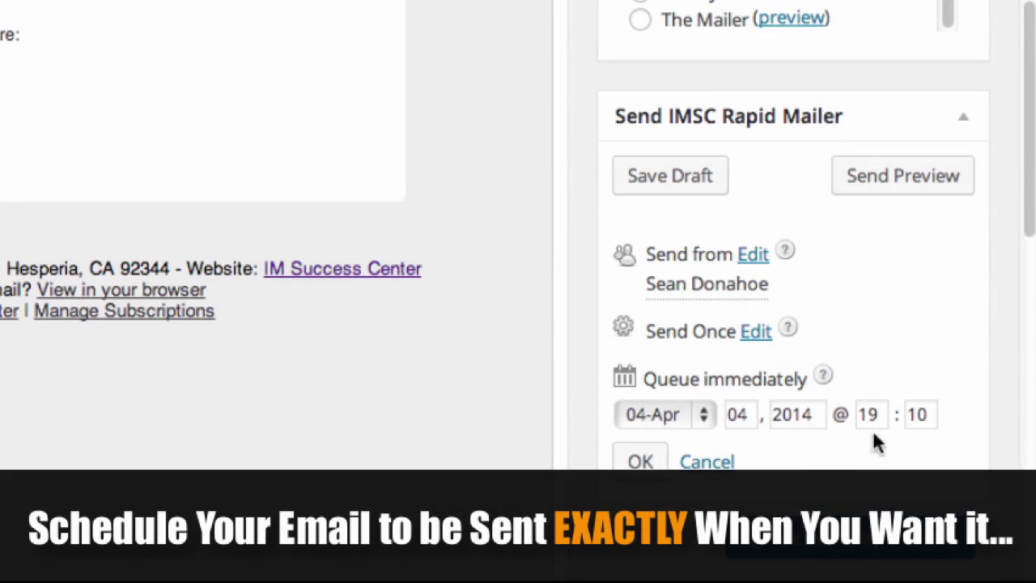
{"action": "mouse_move", "coordinate": [822, 377]}
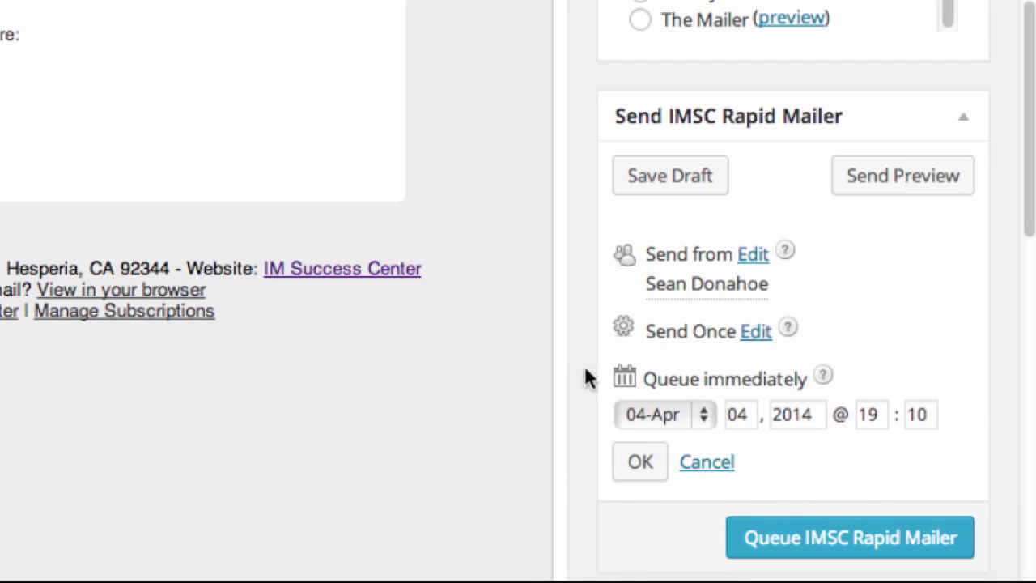
Examine the broadcast's variables and custom fields, email attachment and publish-as-post options
{"action": "scroll", "coordinate": [624, 420], "scroll_direction": "up", "scroll_amount": 1}
{"action": "scroll", "coordinate": [627, 425], "scroll_direction": "down", "scroll_amount": 10}
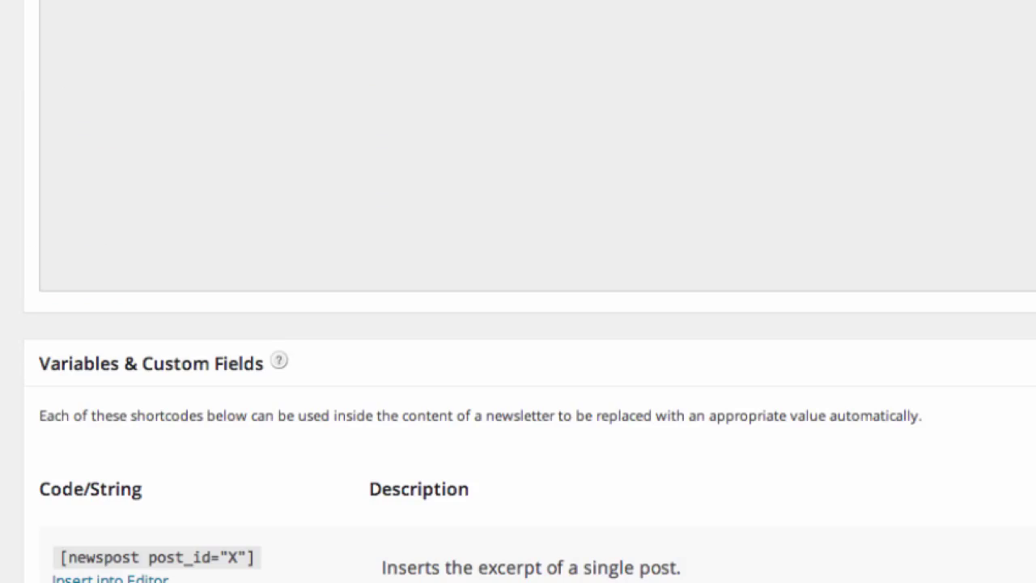
{"action": "scroll", "coordinate": [632, 429], "scroll_direction": "down", "scroll_amount": 5}
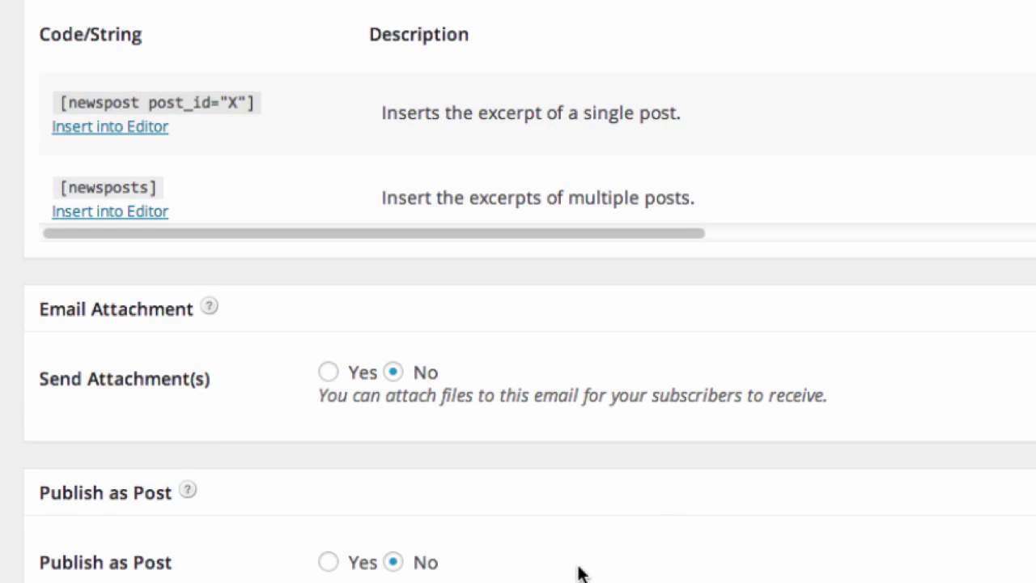
{"action": "scroll", "coordinate": [578, 571], "scroll_direction": "up", "scroll_amount": 15}
{"action": "scroll", "coordinate": [577, 571], "scroll_direction": "up", "scroll_amount": 10}
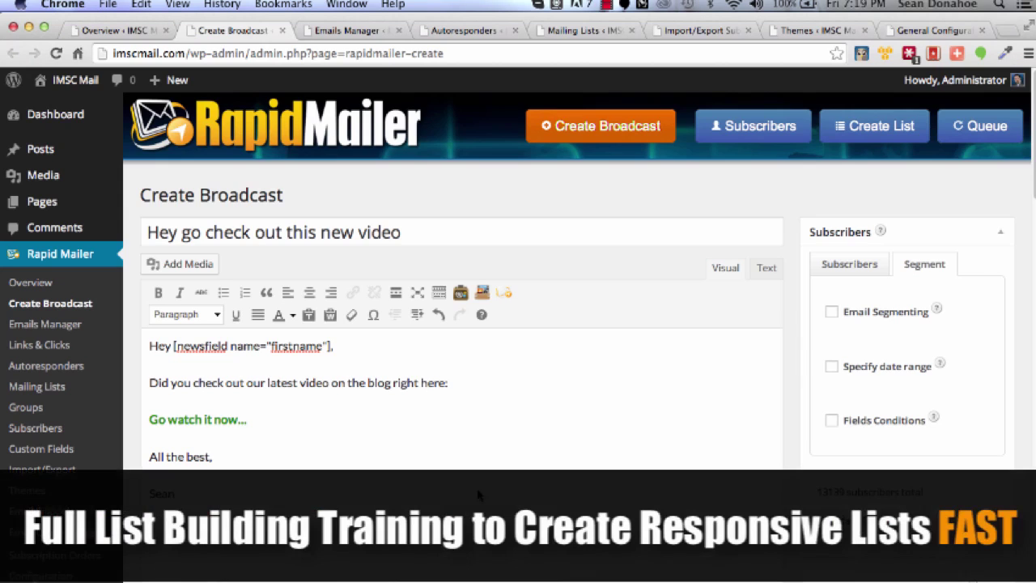
Switch to the Emails Manager and review the open, unsubscribe, bounce and click rates of the sent emails
{"action": "left_click", "coordinate": [348, 31]}
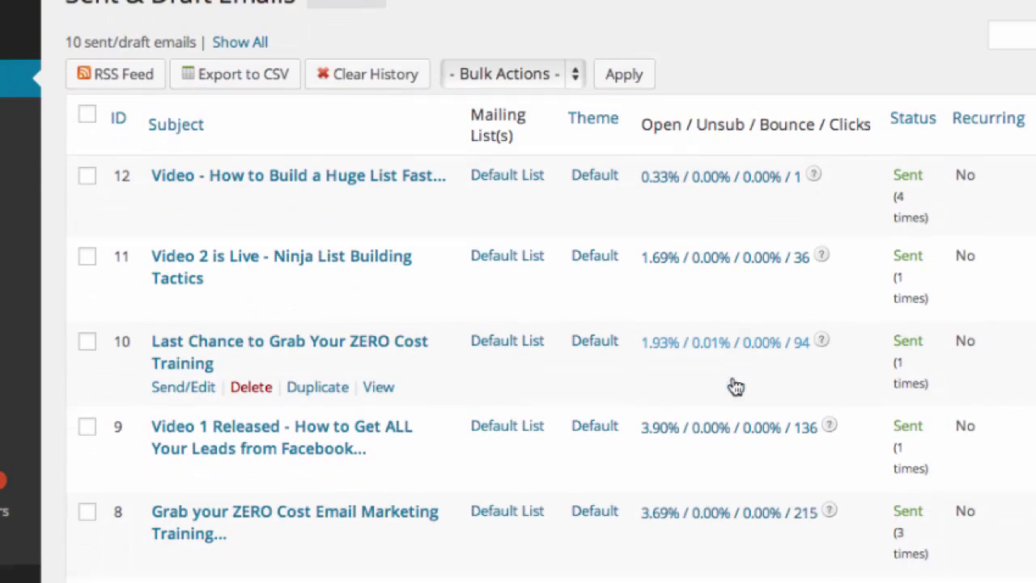
{"action": "scroll", "coordinate": [732, 385], "scroll_direction": "down", "scroll_amount": 2}
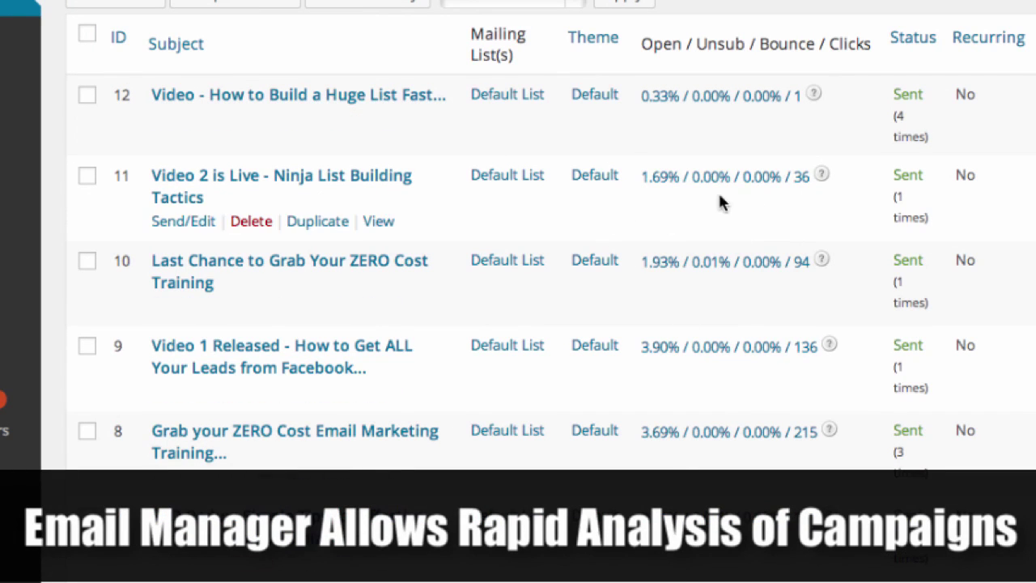
{"action": "scroll", "coordinate": [722, 191], "scroll_direction": "up", "scroll_amount": 5}
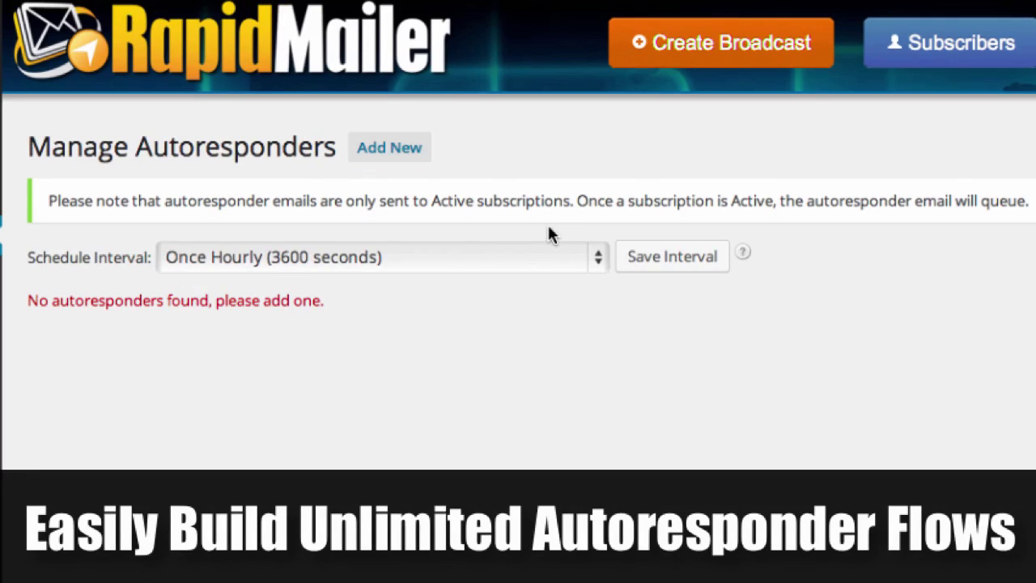
Name the new autoresponder "Welcome to IM Success Center"
{"action": "left_click", "coordinate": [549, 212]}
{"action": "type", "text": "Welcome "}
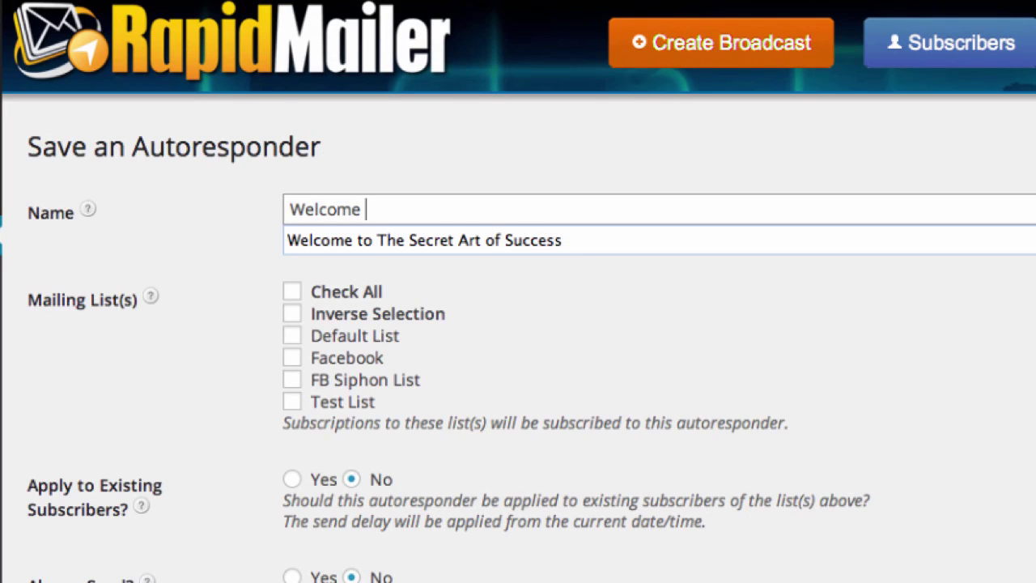
{"action": "type", "text": "to IM Success Center"}
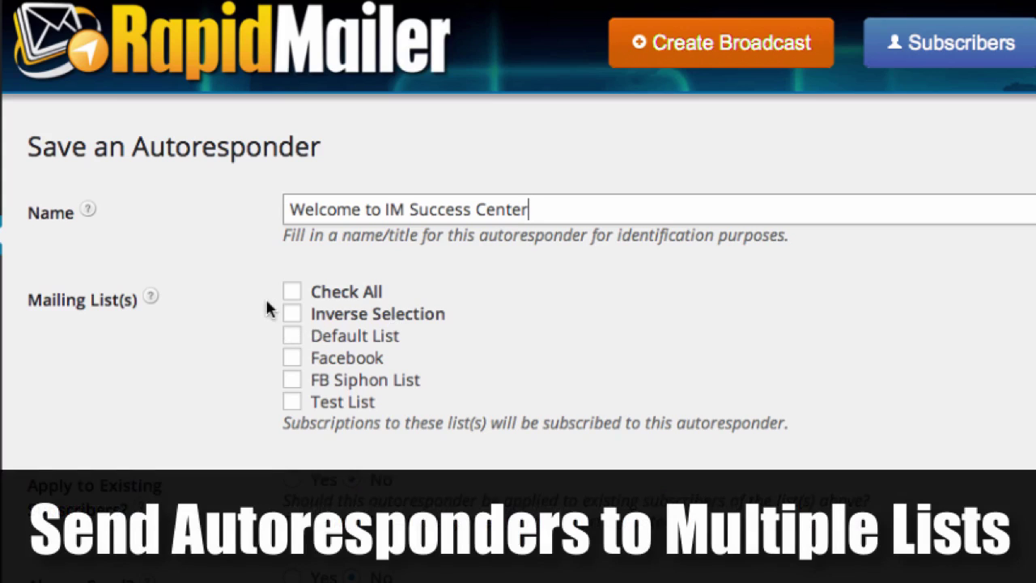
Assign the autoresponder to the Default List, Facebook, FB Siphon List and Test List mailing lists
{"action": "left_click", "coordinate": [293, 337]}
{"action": "left_click", "coordinate": [292, 357]}
{"action": "left_click", "coordinate": [292, 379]}
{"action": "left_click", "coordinate": [292, 401]}
Set the autoresponder's newsletter source to Create Newsletter and examine its subject and content fields
{"action": "scroll", "coordinate": [701, 420], "scroll_direction": "down", "scroll_amount": 3}
{"action": "scroll", "coordinate": [697, 419], "scroll_direction": "down", "scroll_amount": 3}
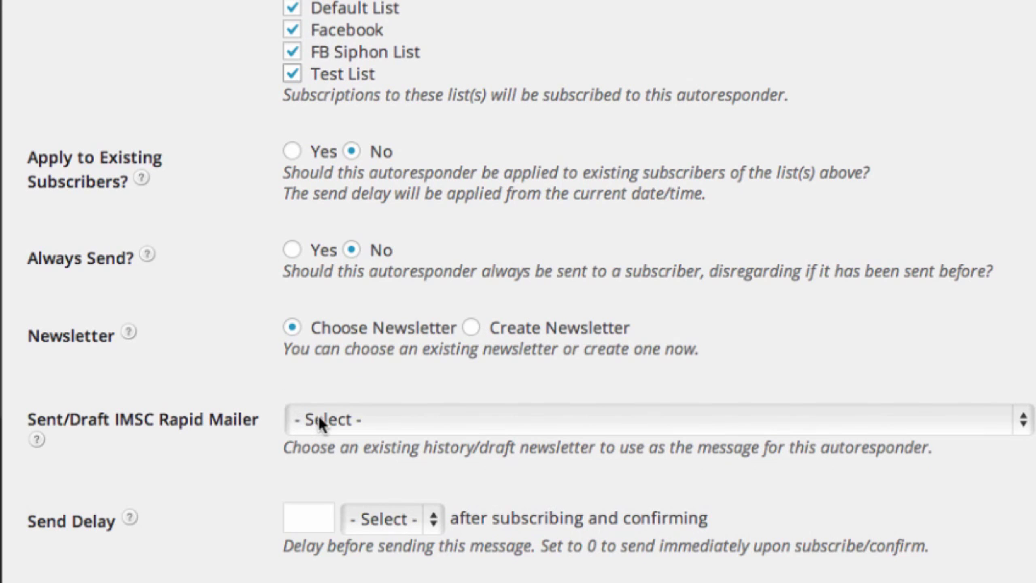
{"action": "left_click", "coordinate": [471, 328]}
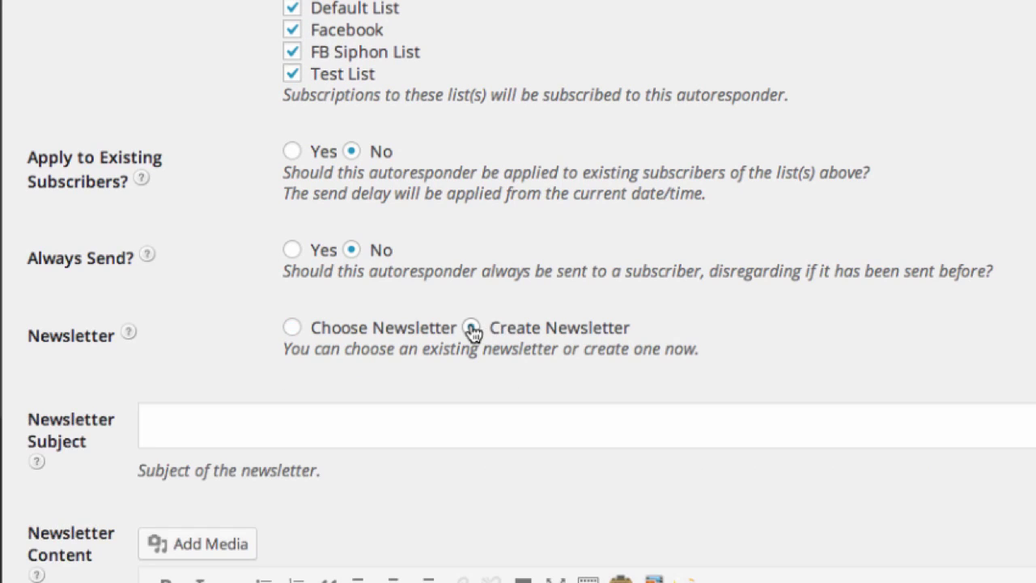
{"action": "scroll", "coordinate": [380, 519], "scroll_direction": "down", "scroll_amount": 5}
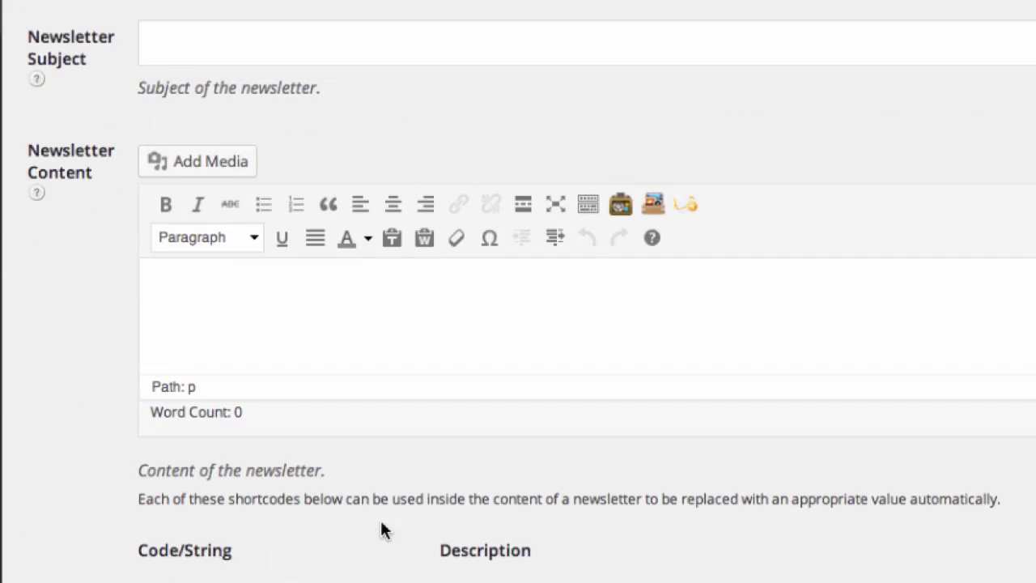
{"action": "scroll", "coordinate": [380, 520], "scroll_direction": "up", "scroll_amount": 3}
Return the newsletter source to Choose Newsletter and browse the existing sent and draft emails
{"action": "left_click", "coordinate": [291, 150]}
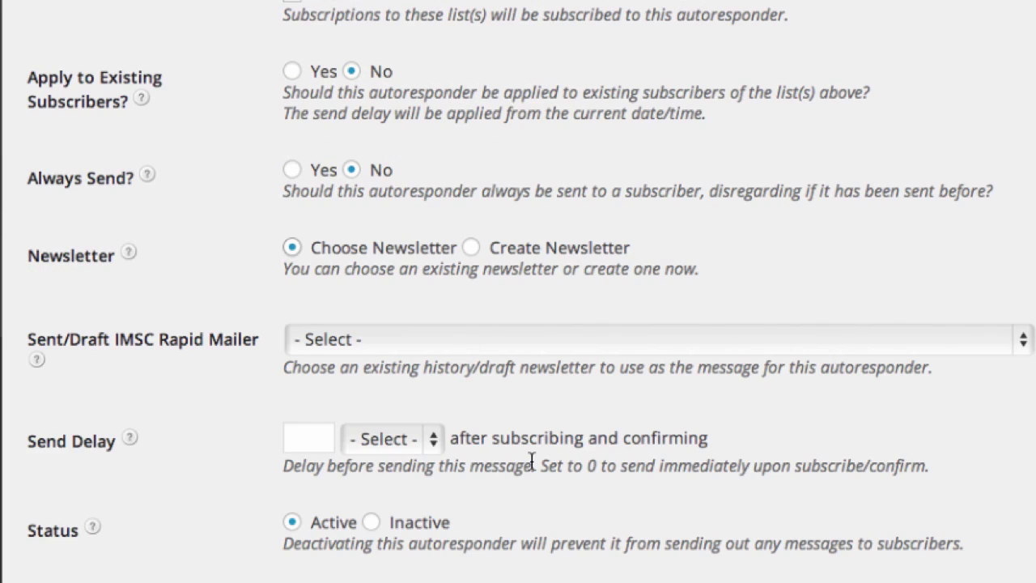
{"action": "left_click", "coordinate": [319, 346]}
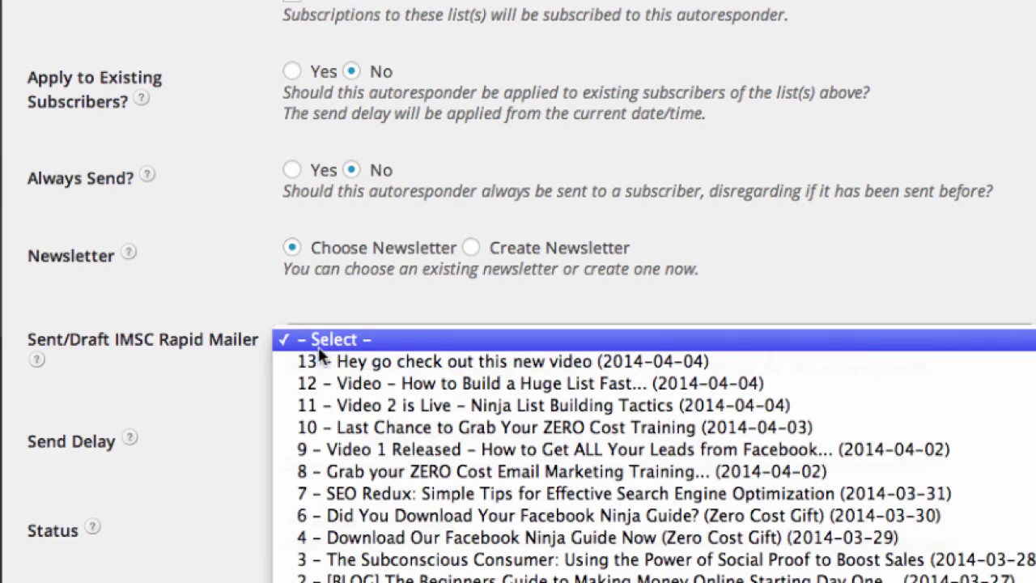
{"action": "left_click", "coordinate": [386, 311]}
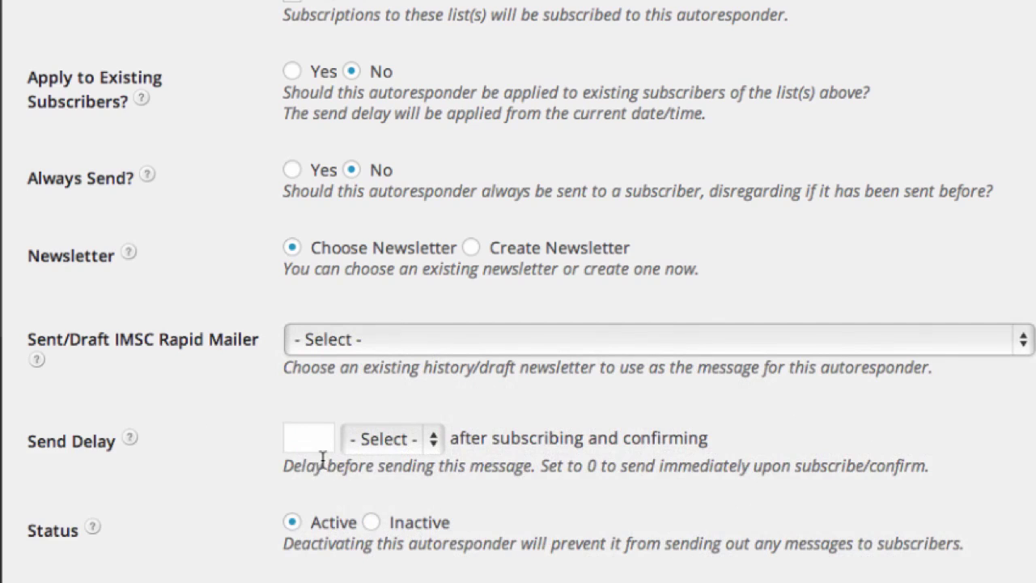
Set the autoresponder's send delay to 0 days after subscribing and confirming
{"action": "left_click", "coordinate": [305, 441]}
{"action": "type", "text": "0"}
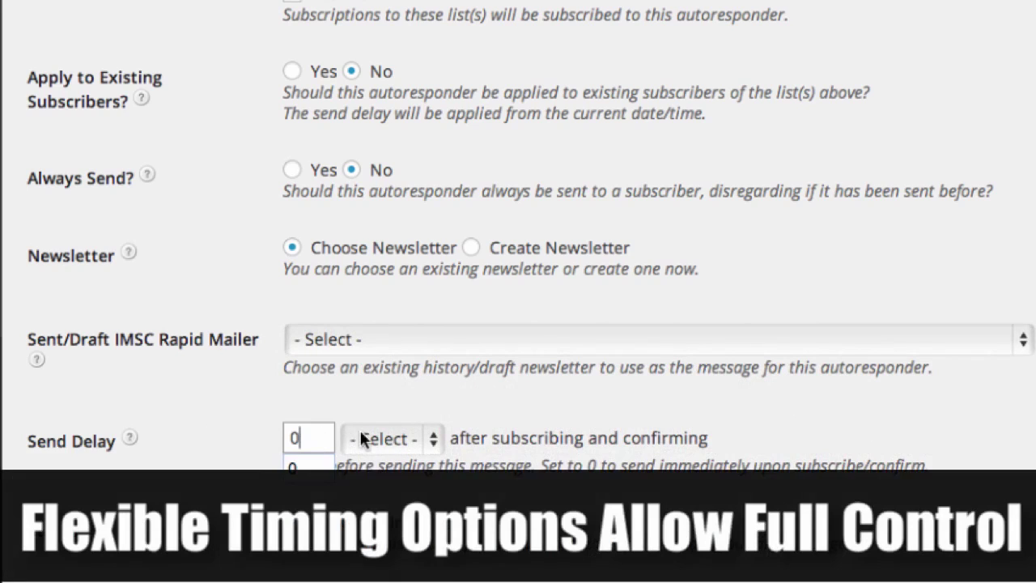
{"action": "left_click", "coordinate": [361, 438]}
{"action": "left_click", "coordinate": [379, 502]}
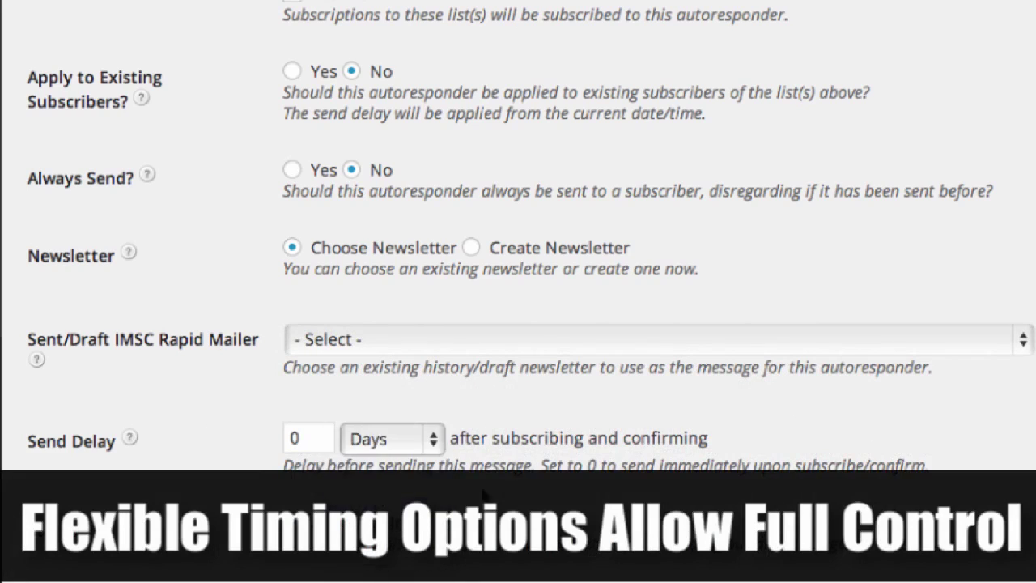
{"action": "left_click", "coordinate": [425, 442]}
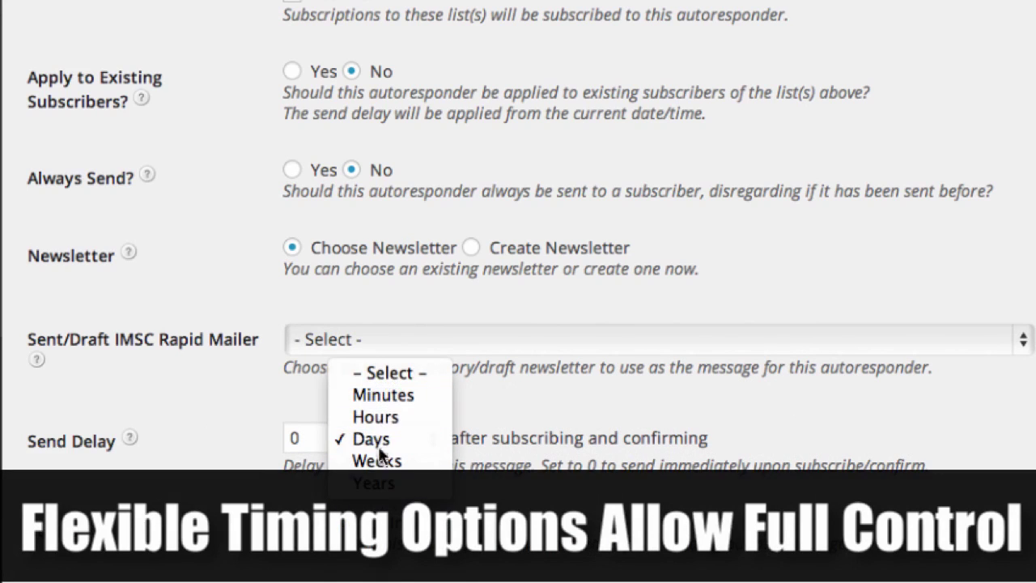
{"action": "left_click", "coordinate": [264, 399]}
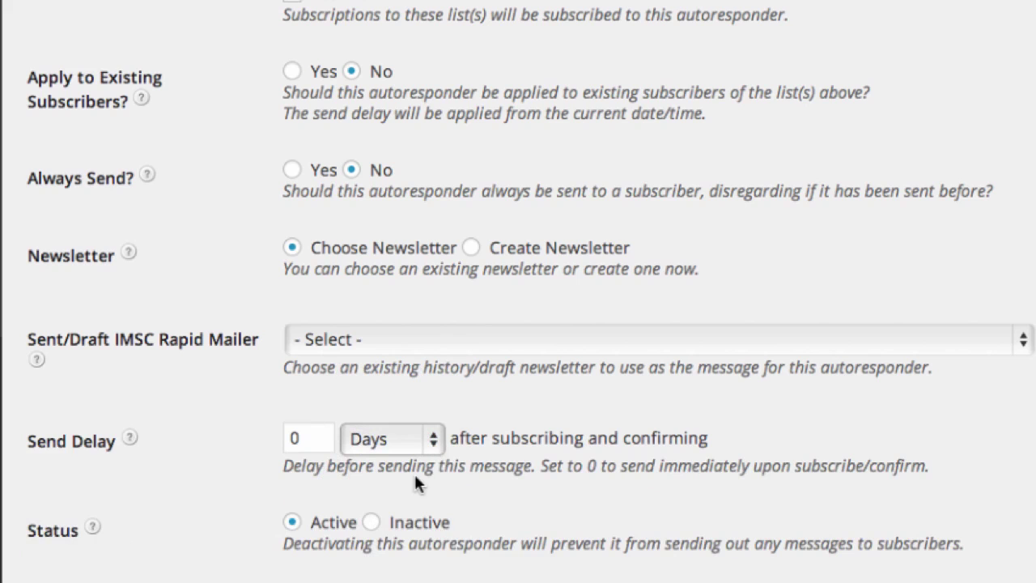
Switch to the Manage Lists page and review the existing mailing lists and their row actions
{"action": "scroll", "coordinate": [357, 419], "scroll_direction": "up", "scroll_amount": 5}
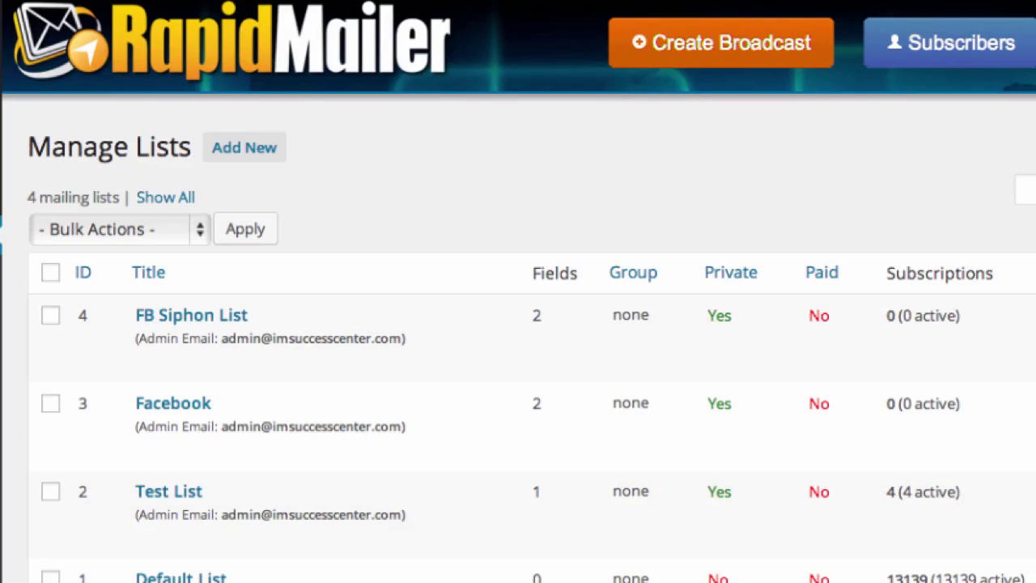
{"action": "mouse_move", "coordinate": [553, 313]}
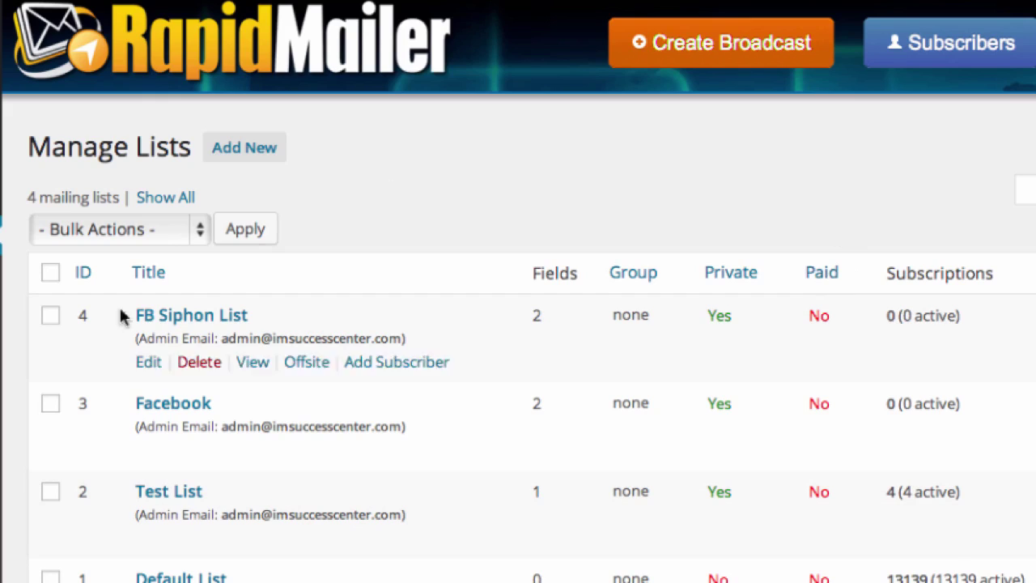
{"action": "mouse_move", "coordinate": [166, 420]}
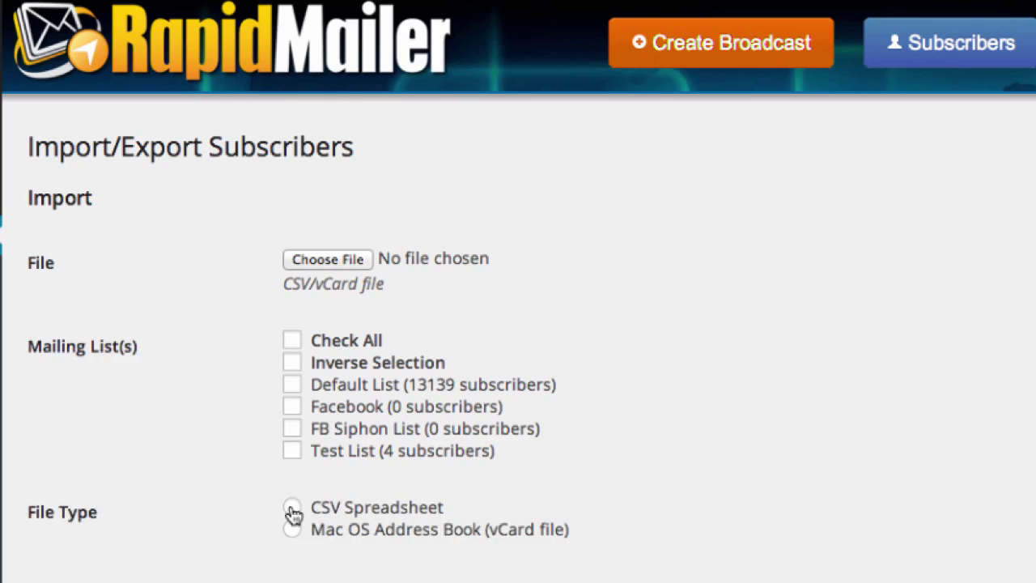
Set the subscriber import's file type to CSV Spreadsheet
{"action": "scroll", "coordinate": [573, 543], "scroll_direction": "down", "scroll_amount": 5}
{"action": "scroll", "coordinate": [471, 324], "scroll_direction": "up", "scroll_amount": 3}
{"action": "left_click", "coordinate": [291, 280]}
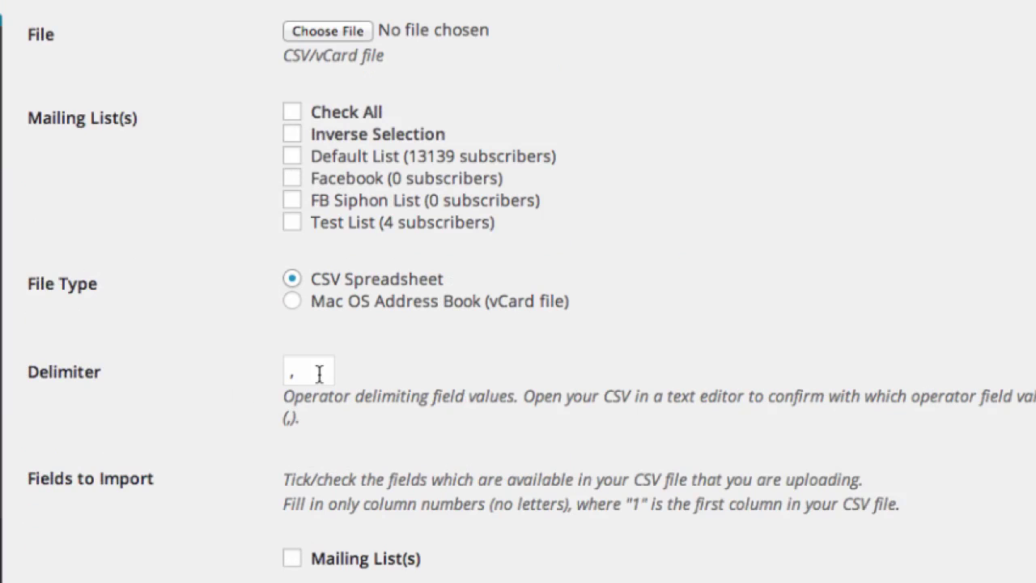
Examine the subscriber import's delimiter, field, activation and progress settings, along with the mailing list export options
{"action": "scroll", "coordinate": [376, 522], "scroll_direction": "down", "scroll_amount": 2}
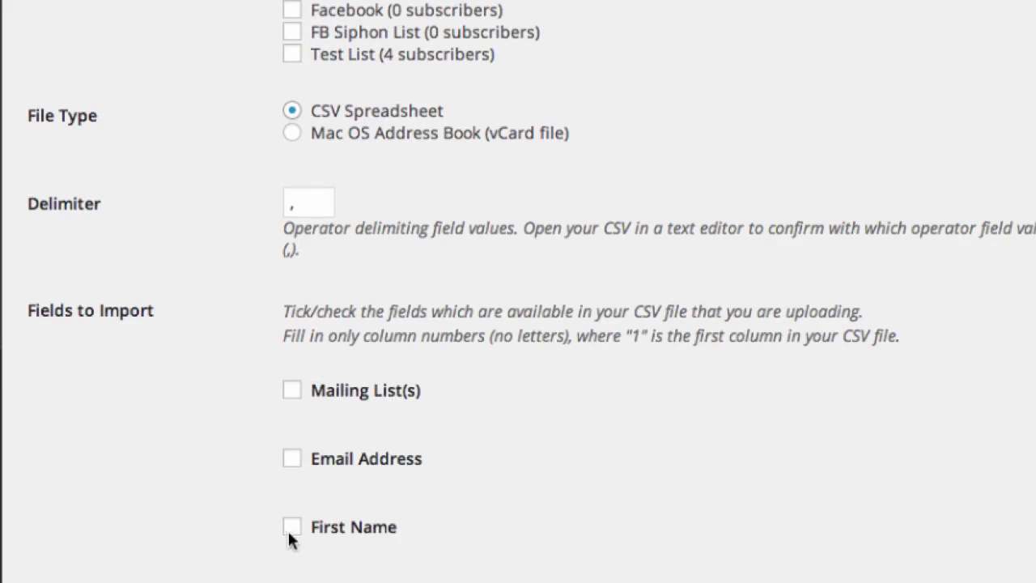
{"action": "scroll", "coordinate": [712, 524], "scroll_direction": "down", "scroll_amount": 1}
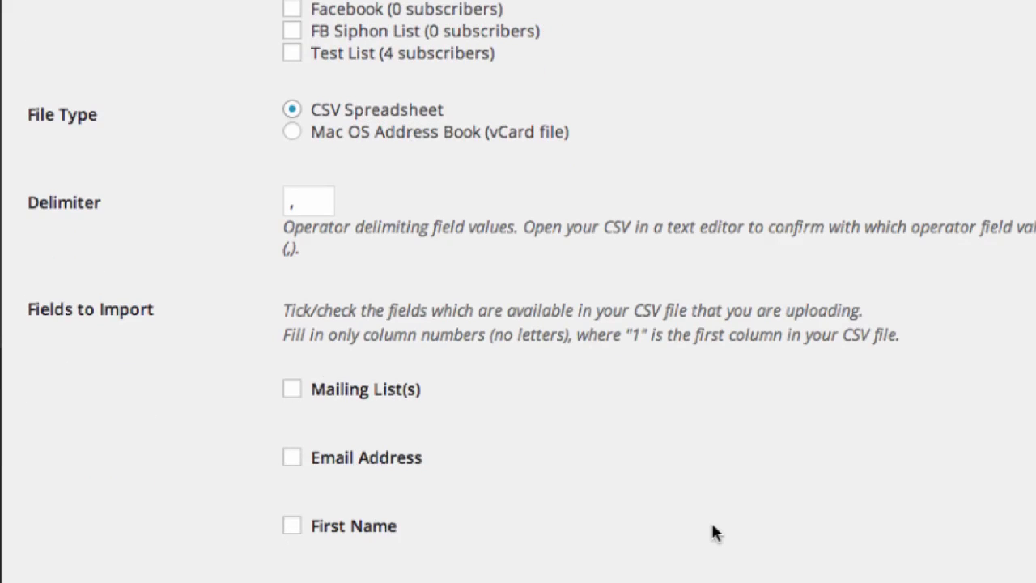
{"action": "scroll", "coordinate": [712, 530], "scroll_direction": "down", "scroll_amount": 4}
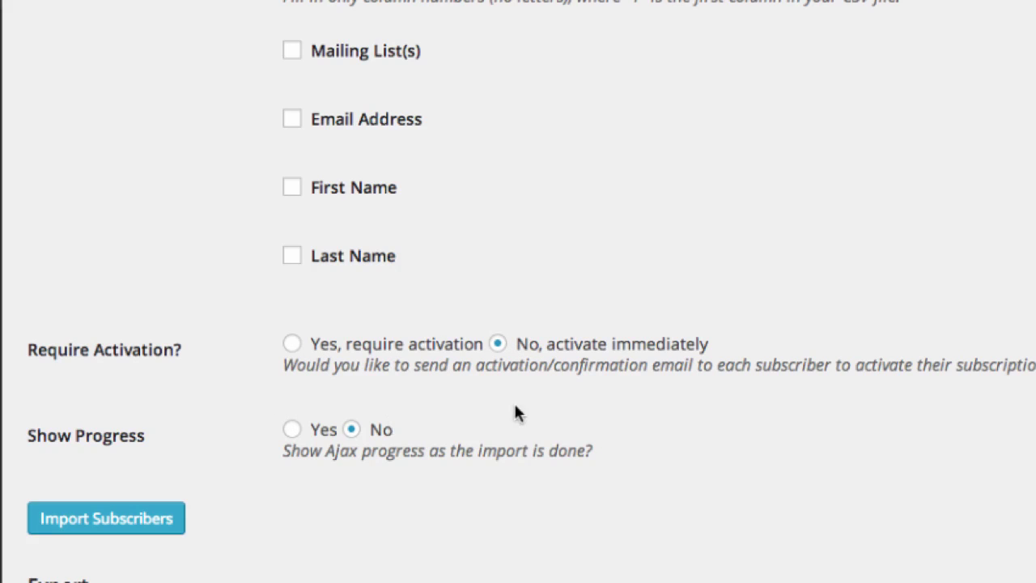
{"action": "scroll", "coordinate": [665, 505], "scroll_direction": "down", "scroll_amount": 5}
{"action": "scroll", "coordinate": [665, 506], "scroll_direction": "down", "scroll_amount": 2}
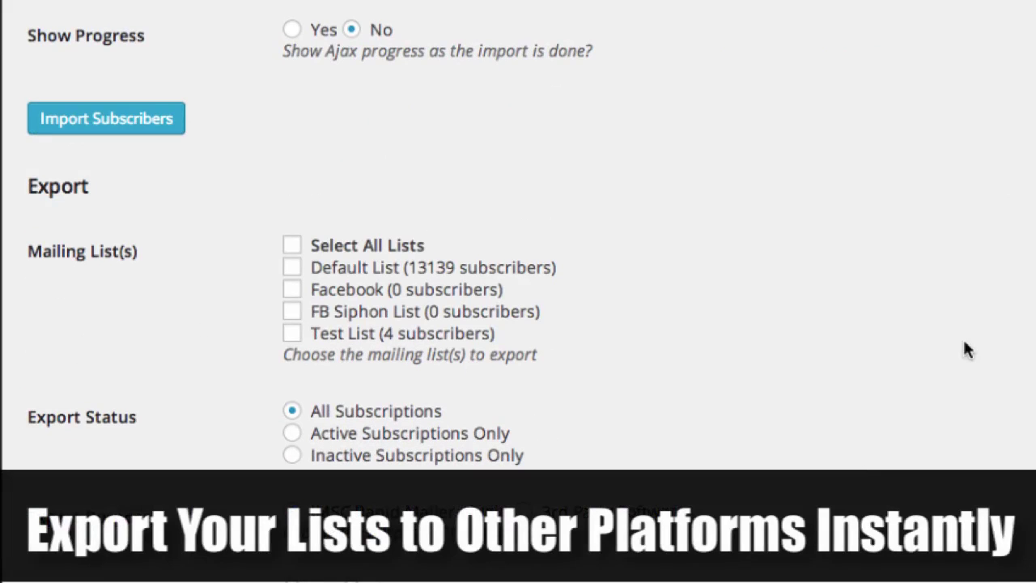
{"action": "scroll", "coordinate": [764, 293], "scroll_direction": "up", "scroll_amount": 10}
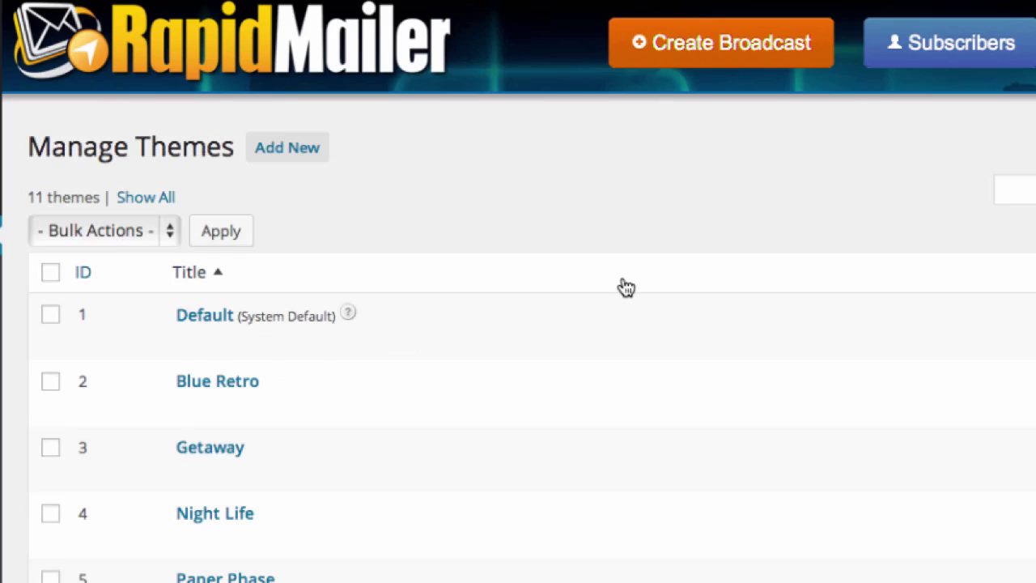
Look through the list of available email themes on the Manage Themes page
{"action": "scroll", "coordinate": [608, 303], "scroll_direction": "down", "scroll_amount": 1}
{"action": "scroll", "coordinate": [611, 303], "scroll_direction": "down", "scroll_amount": 5}
{"action": "scroll", "coordinate": [611, 304], "scroll_direction": "up", "scroll_amount": 6}
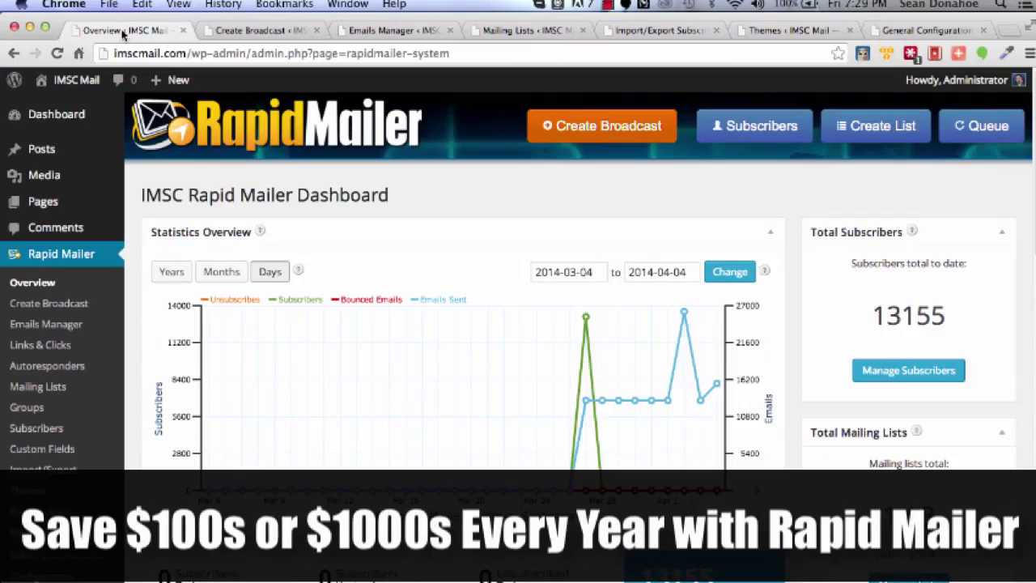
Review the Rapid Mailer overview dashboard, including its statistics chart, pending and scheduled emails, and recently sent emails
{"action": "scroll", "coordinate": [466, 401], "scroll_direction": "down", "scroll_amount": 1}
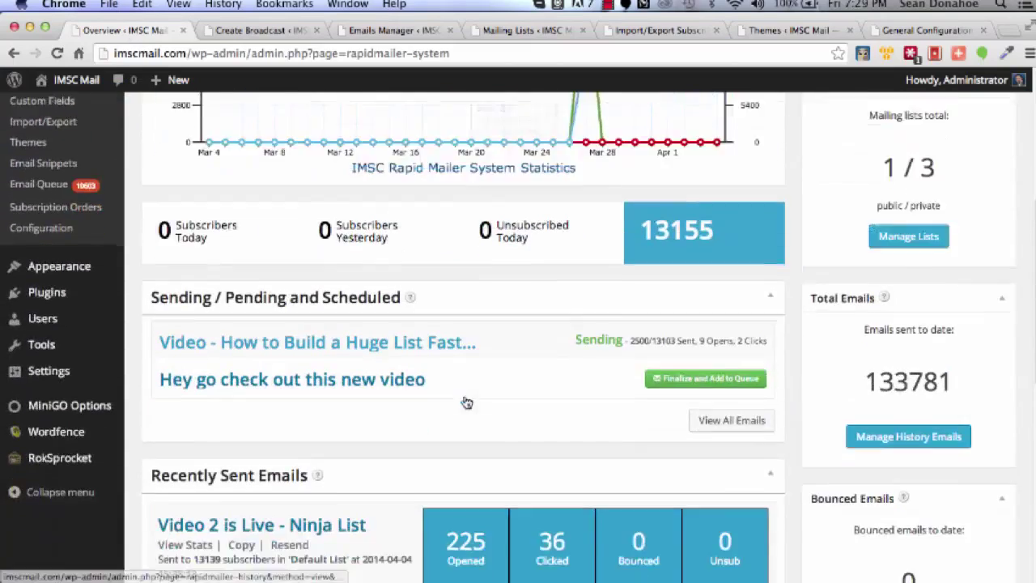
{"action": "scroll", "coordinate": [466, 400], "scroll_direction": "down", "scroll_amount": 3}
{"action": "scroll", "coordinate": [805, 275], "scroll_direction": "up", "scroll_amount": 10}
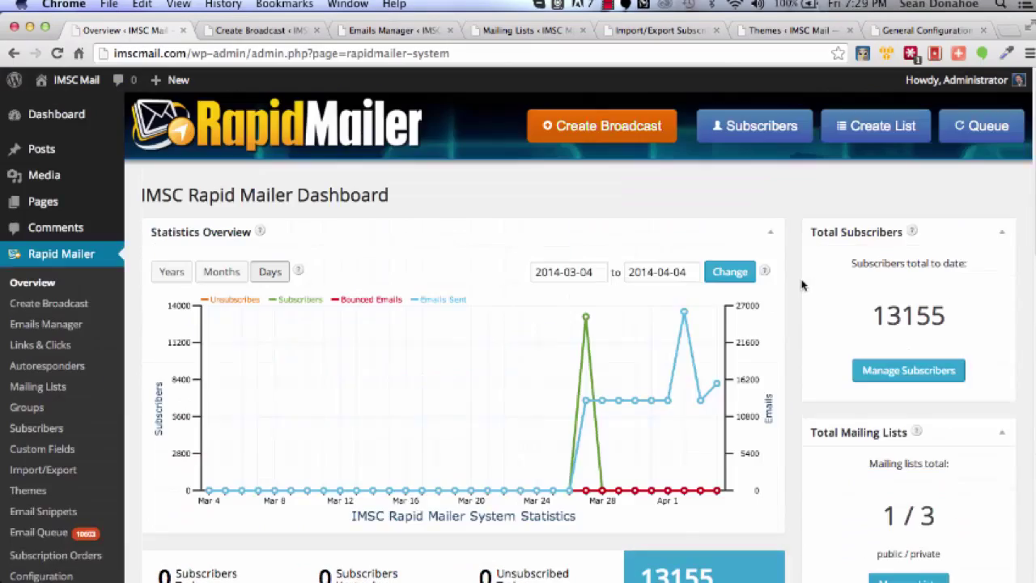